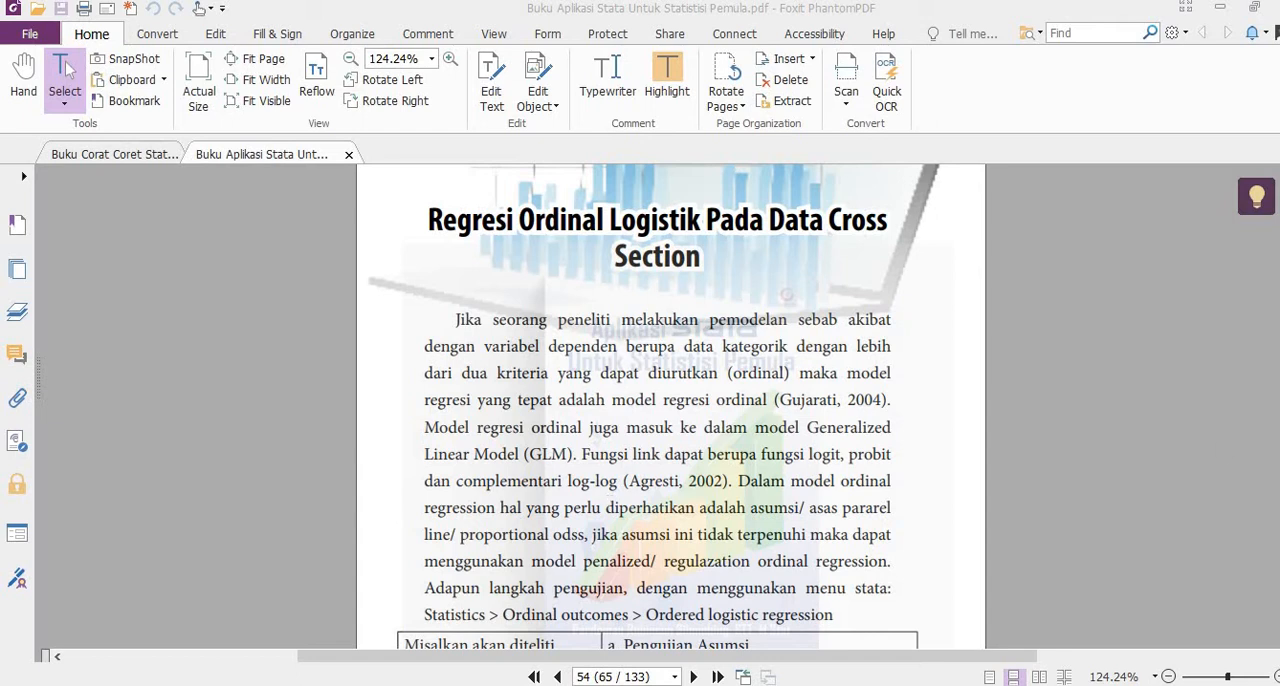
# Step: Switch to Stata and open the dataset "data model GLM" from the stata folder on the Desktop
pyautogui.scroll(-3, 916, 530)
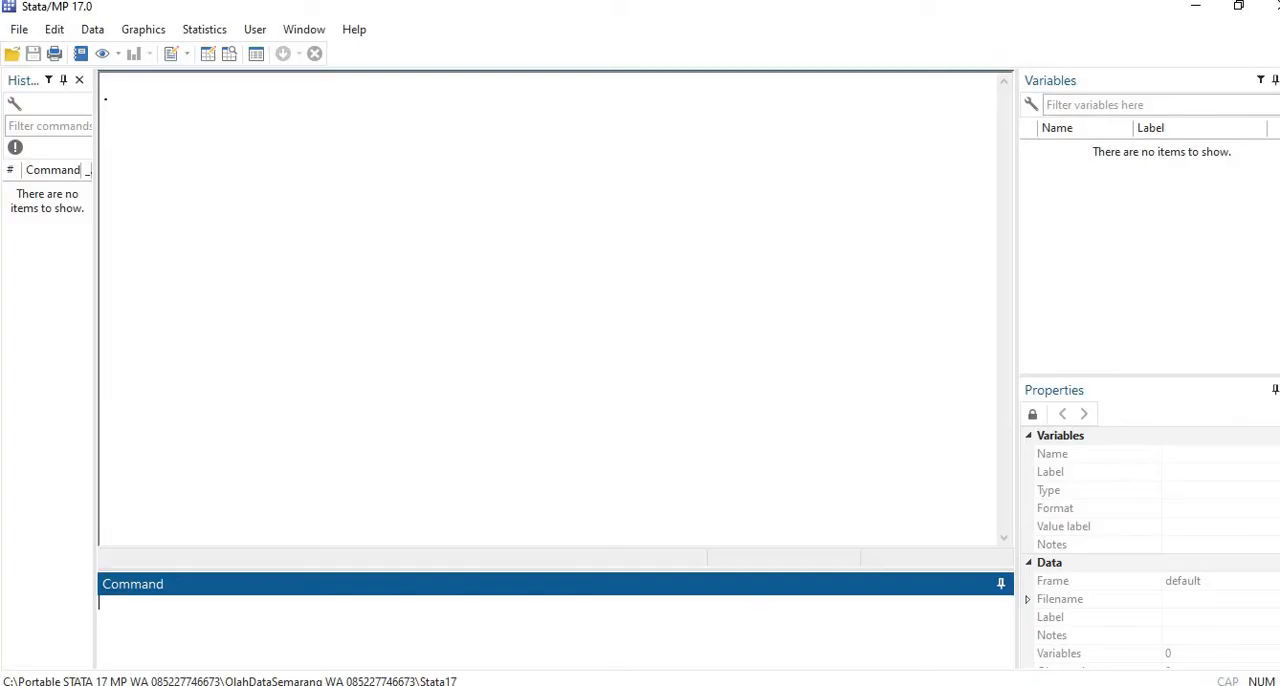
pyautogui.click(18, 29)
pyautogui.click(22, 49)
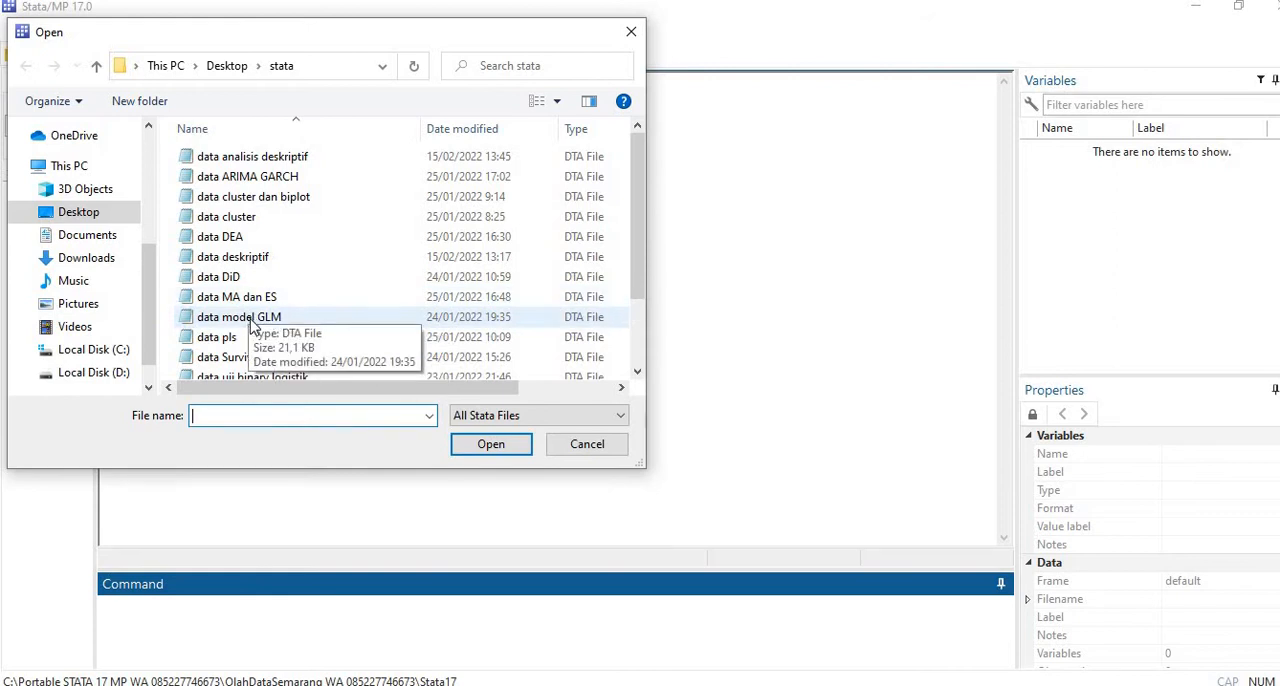
pyautogui.click(247, 317)
pyautogui.click(481, 450)
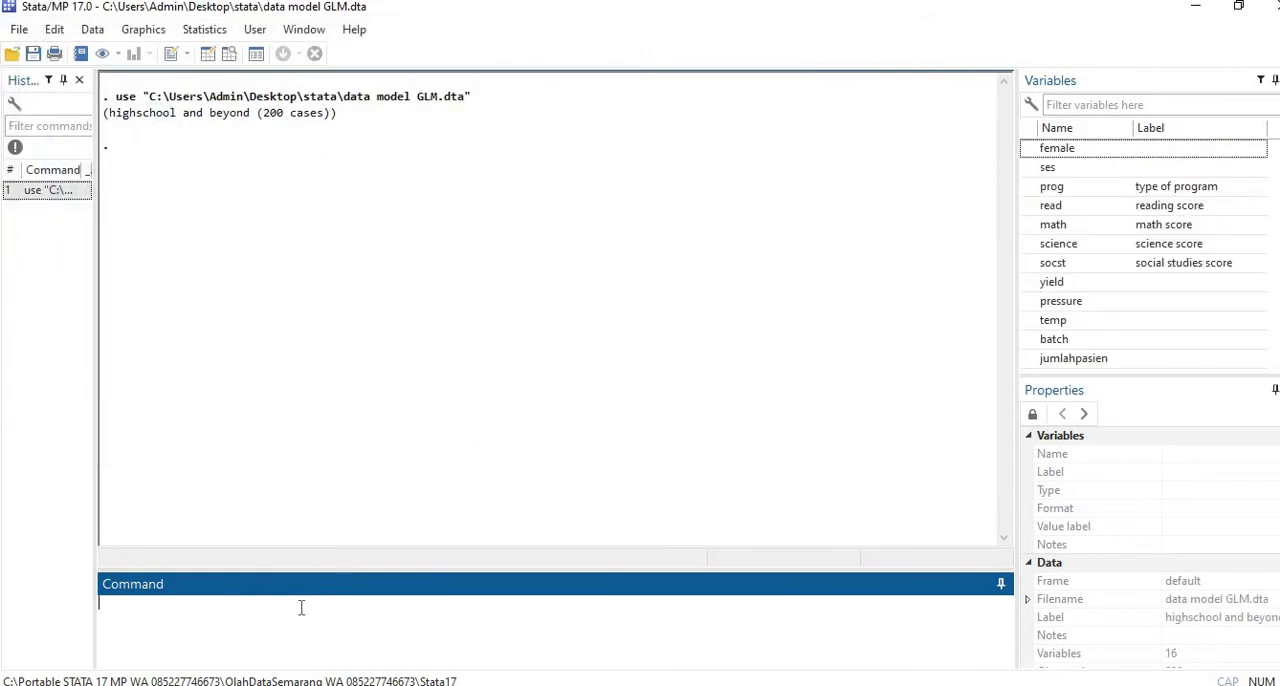
# Step: View the loaded dataset in the Data Editor with the edit command, and close the editor
pyautogui.write('edit')
pyautogui.press('Return')
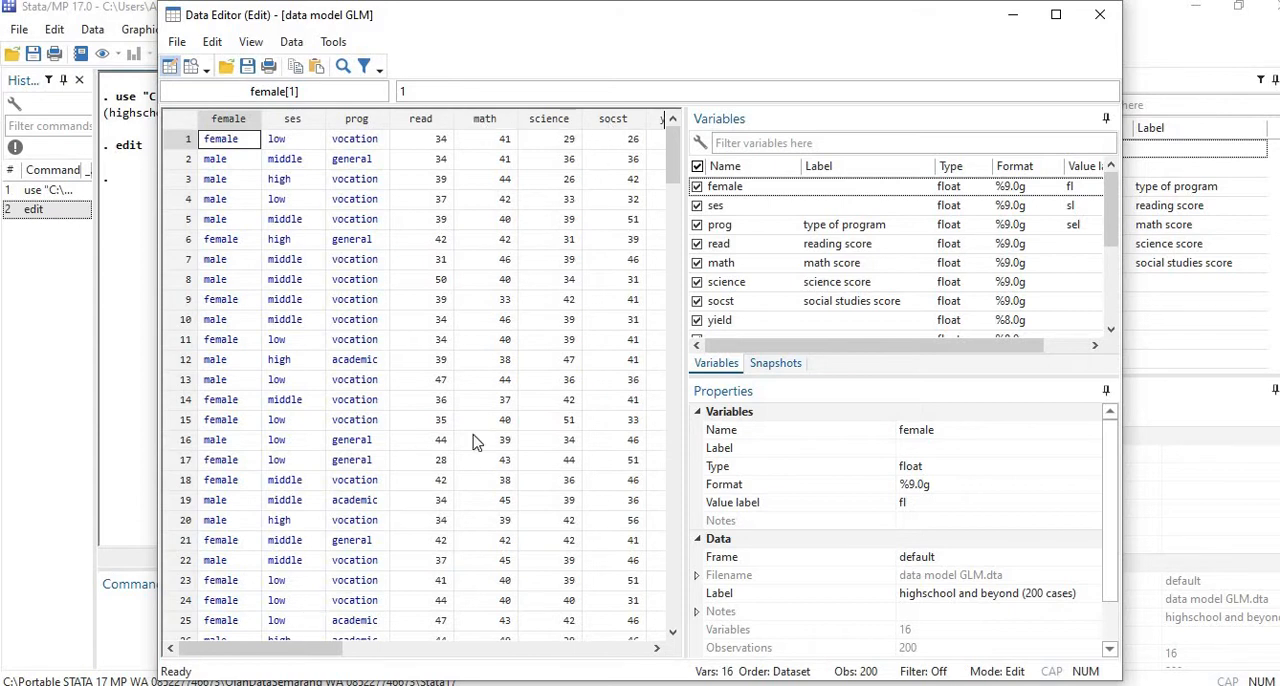
pyautogui.click(1098, 18)
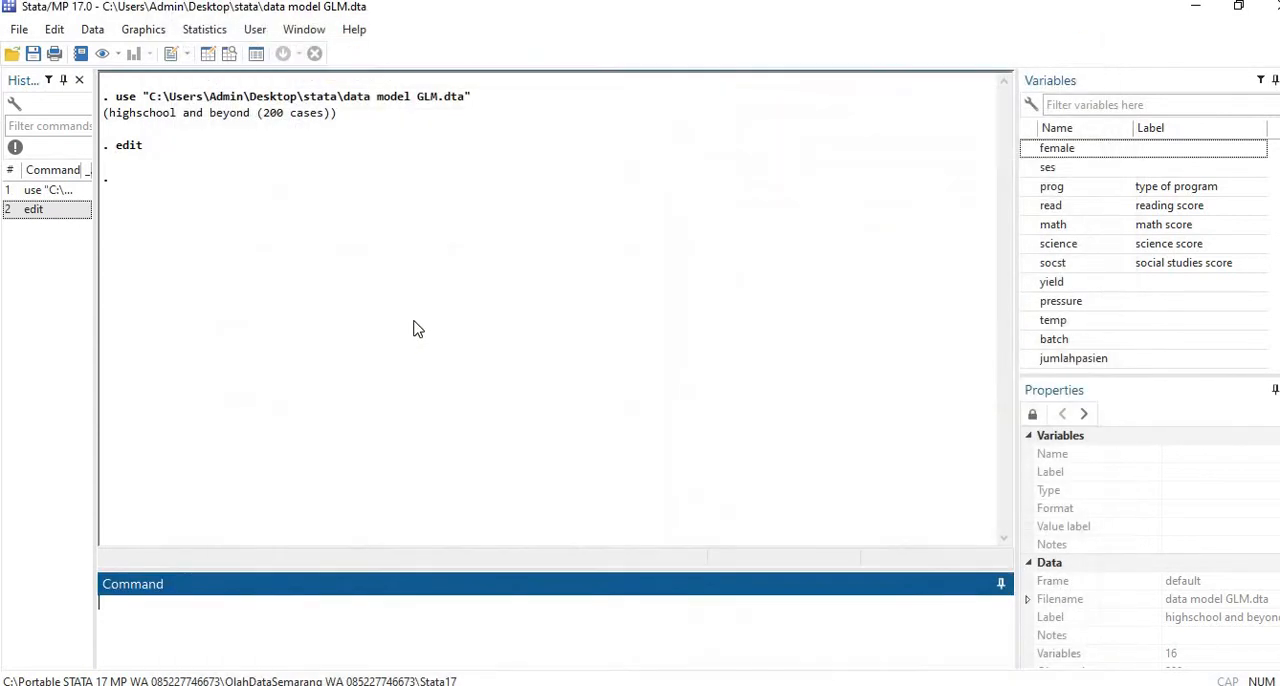
# Step: Run an ordered logistic regression with ses as dependent variable and female and socst as independent variables, reporting coefficients at the 95 confidence level
pyautogui.click(212, 32)
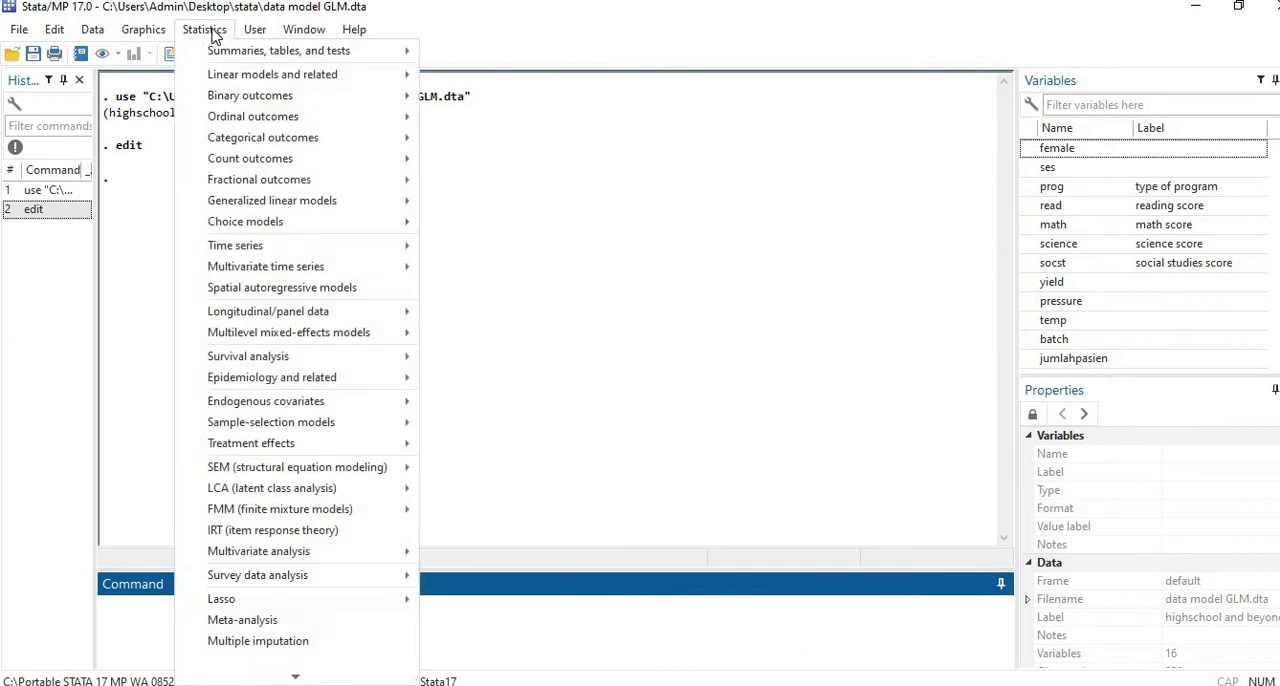
pyautogui.moveTo(250, 117)
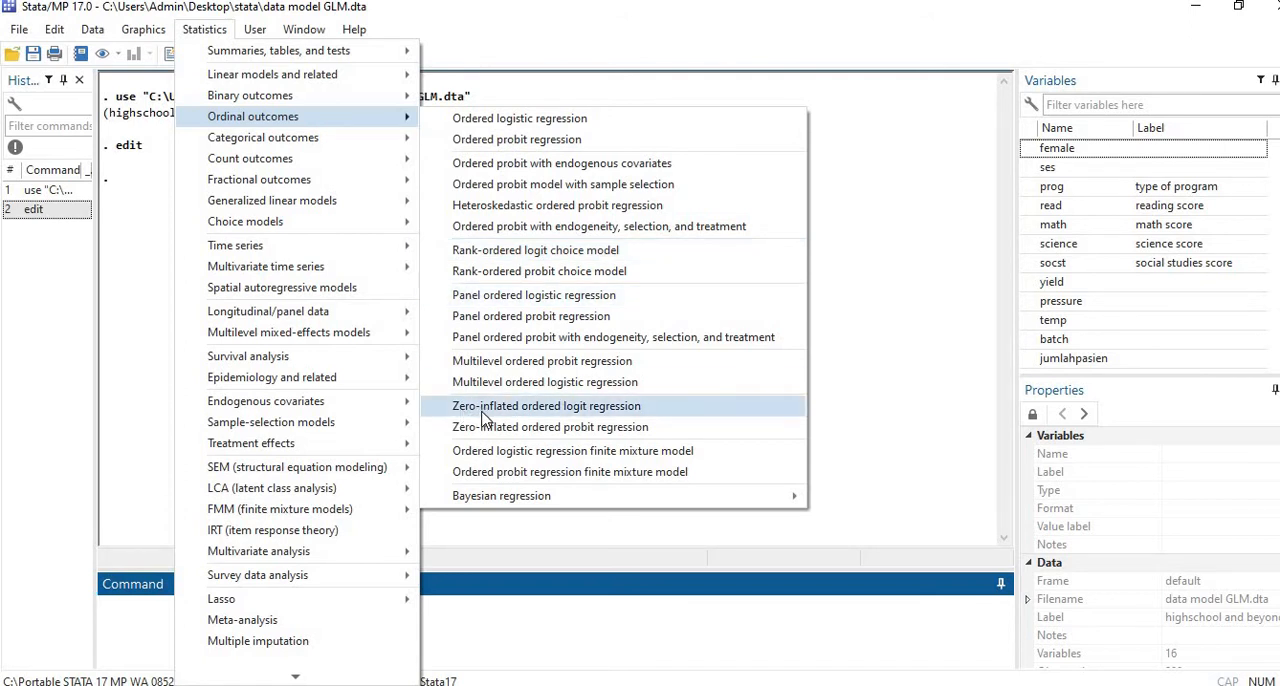
pyautogui.click(522, 120)
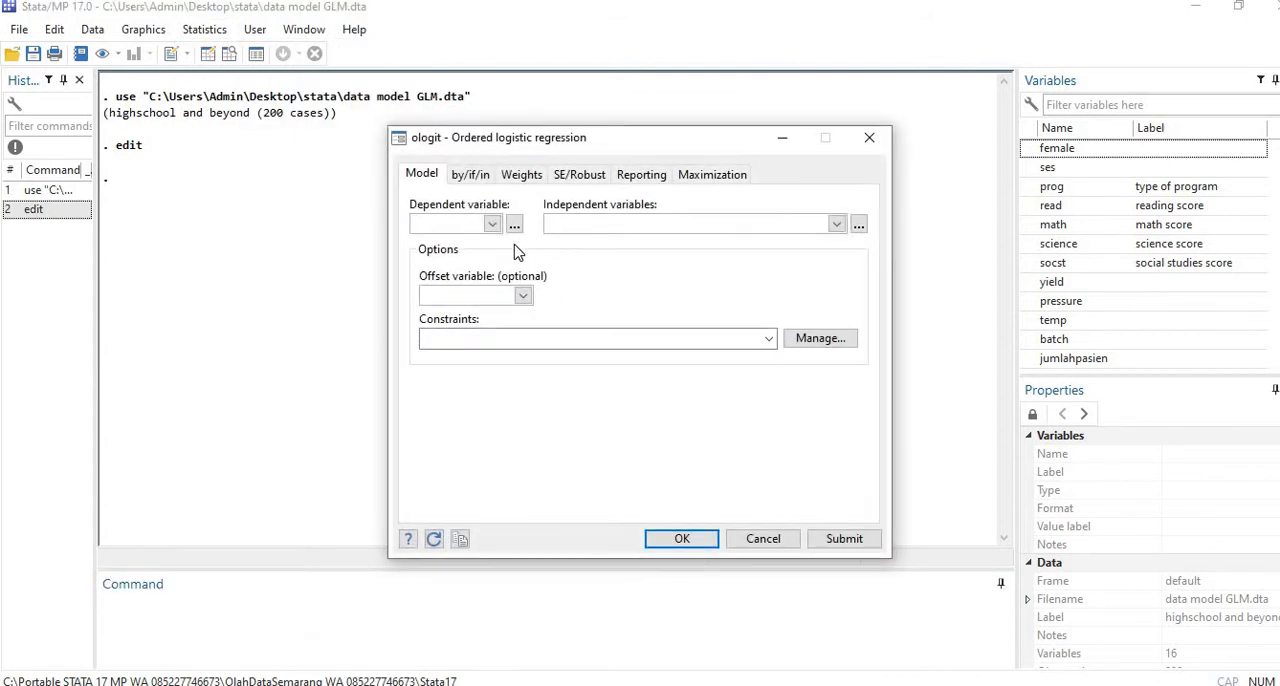
pyautogui.click(492, 224)
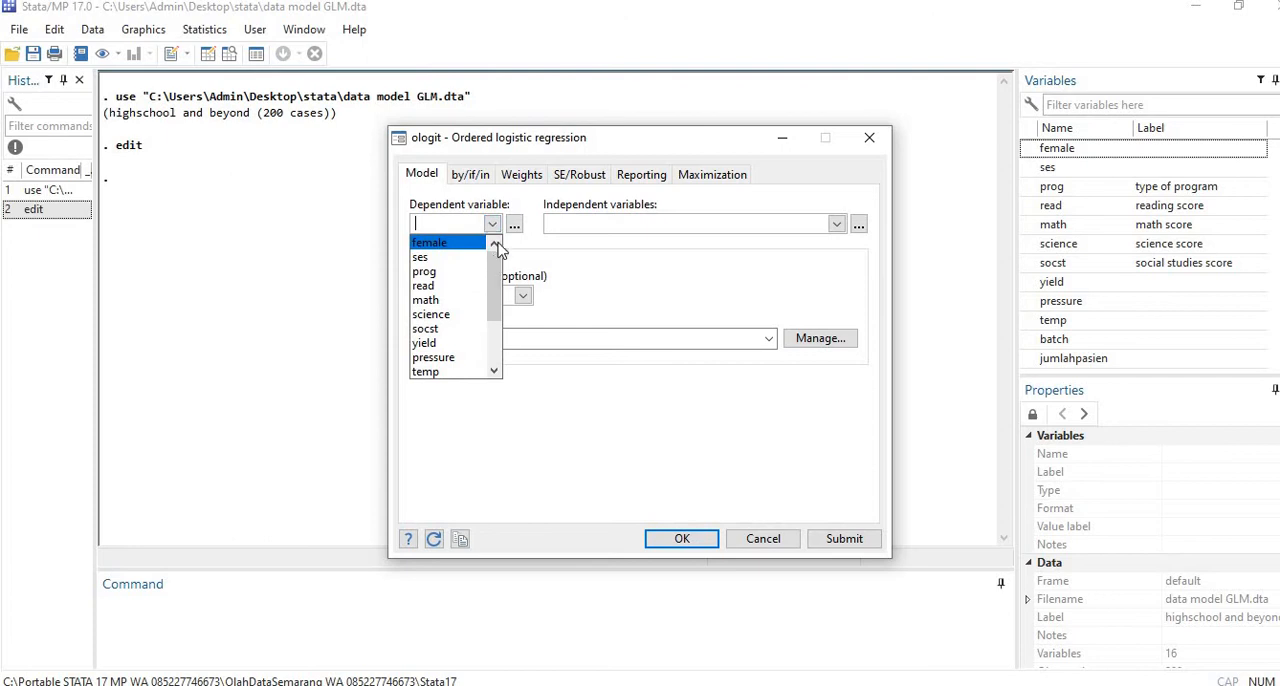
pyautogui.click(440, 257)
pyautogui.click(835, 230)
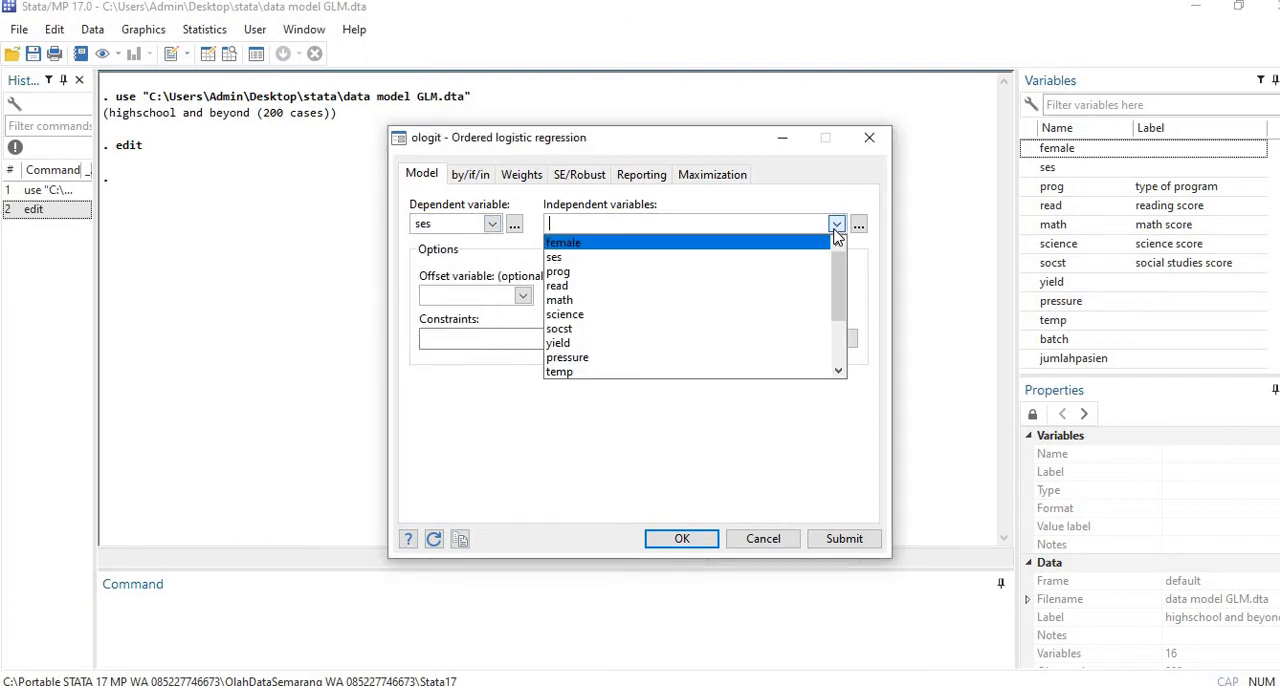
pyautogui.click(700, 247)
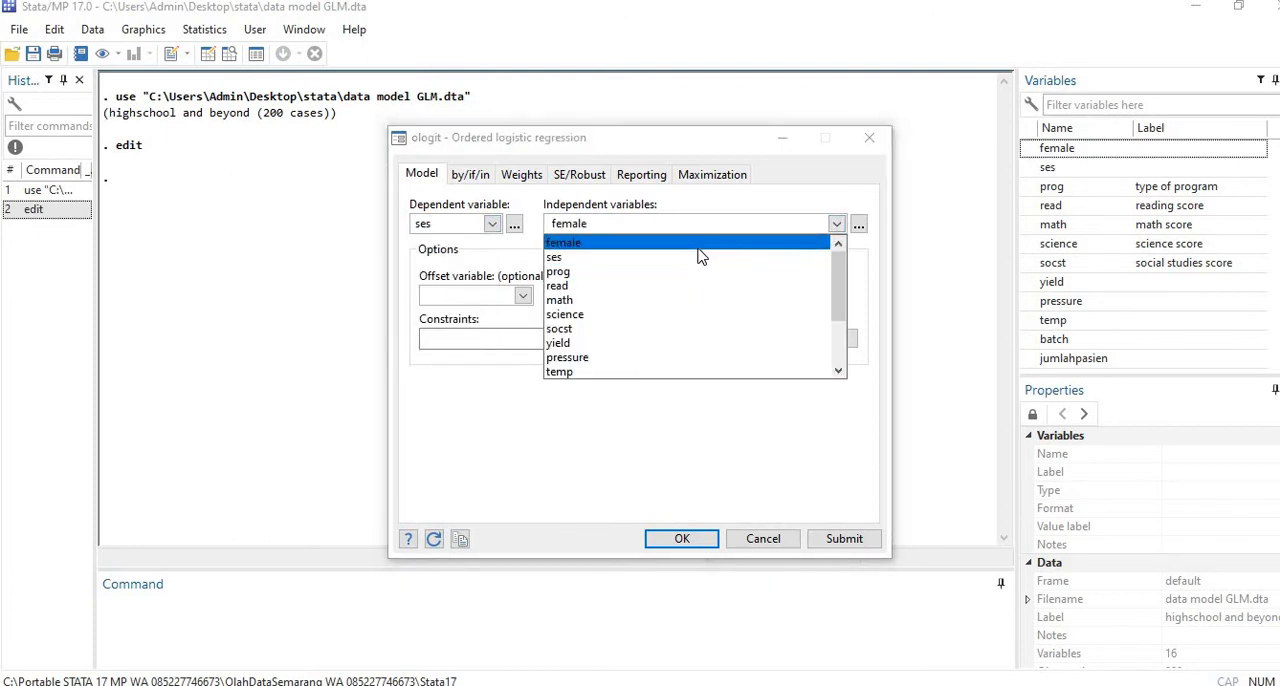
pyautogui.click(636, 330)
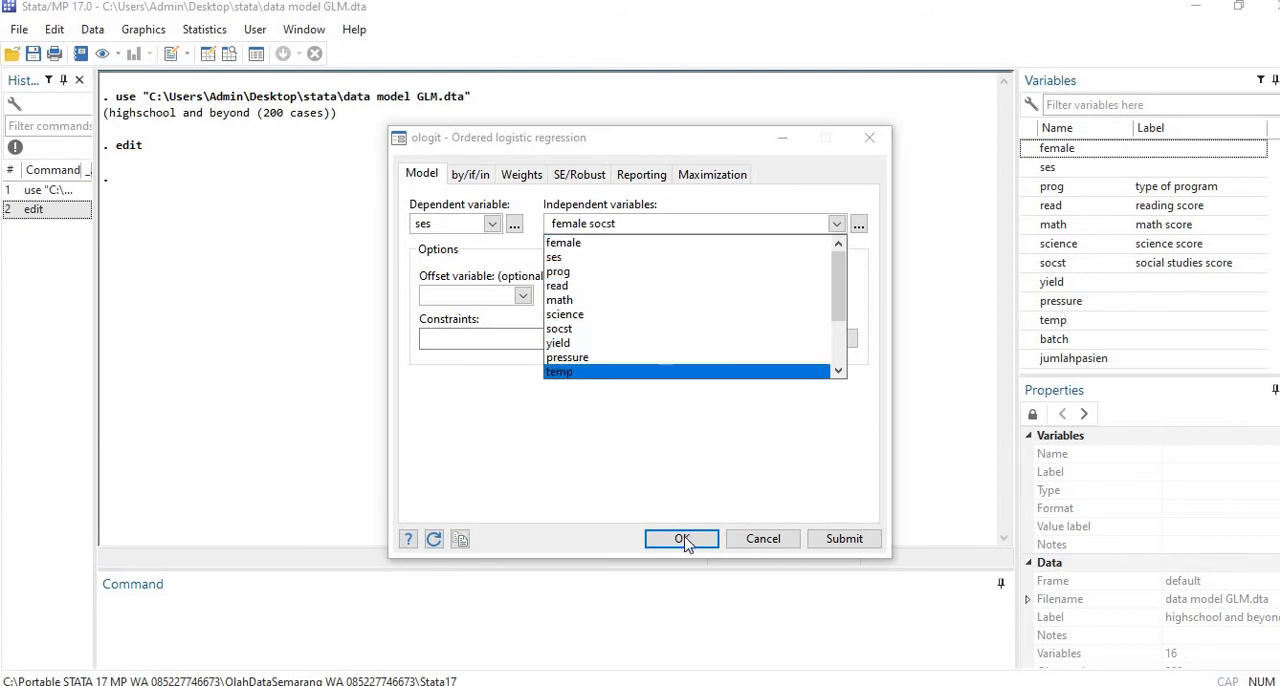
pyautogui.click(644, 178)
pyautogui.click(641, 176)
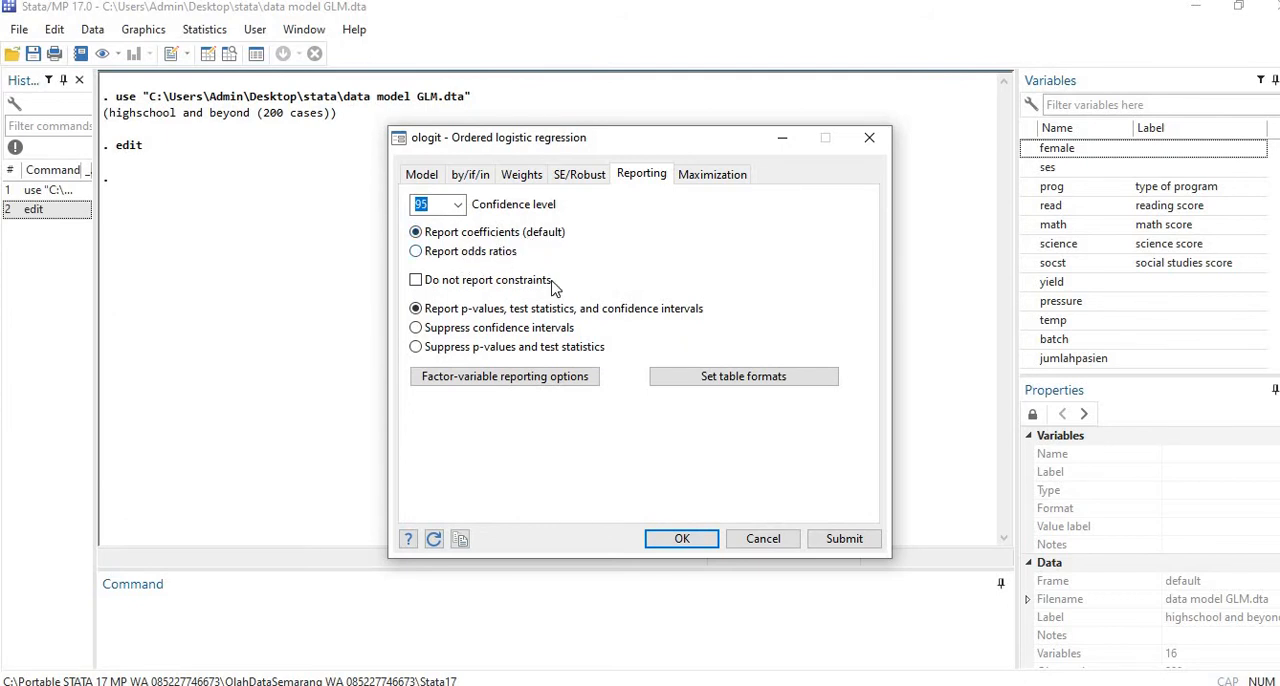
pyautogui.click(680, 540)
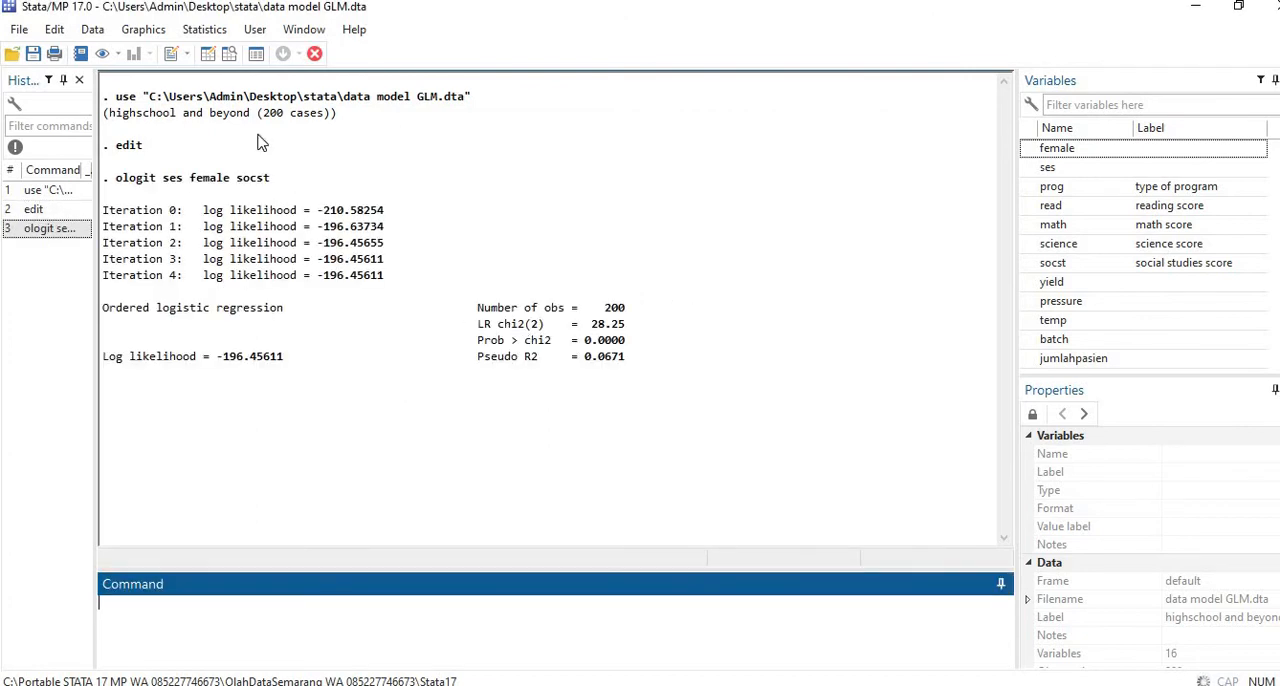
# Step: Rerun the ordered logistic regression of ses on female and socst, reporting odds ratios instead of coefficients
pyautogui.click(204, 29)
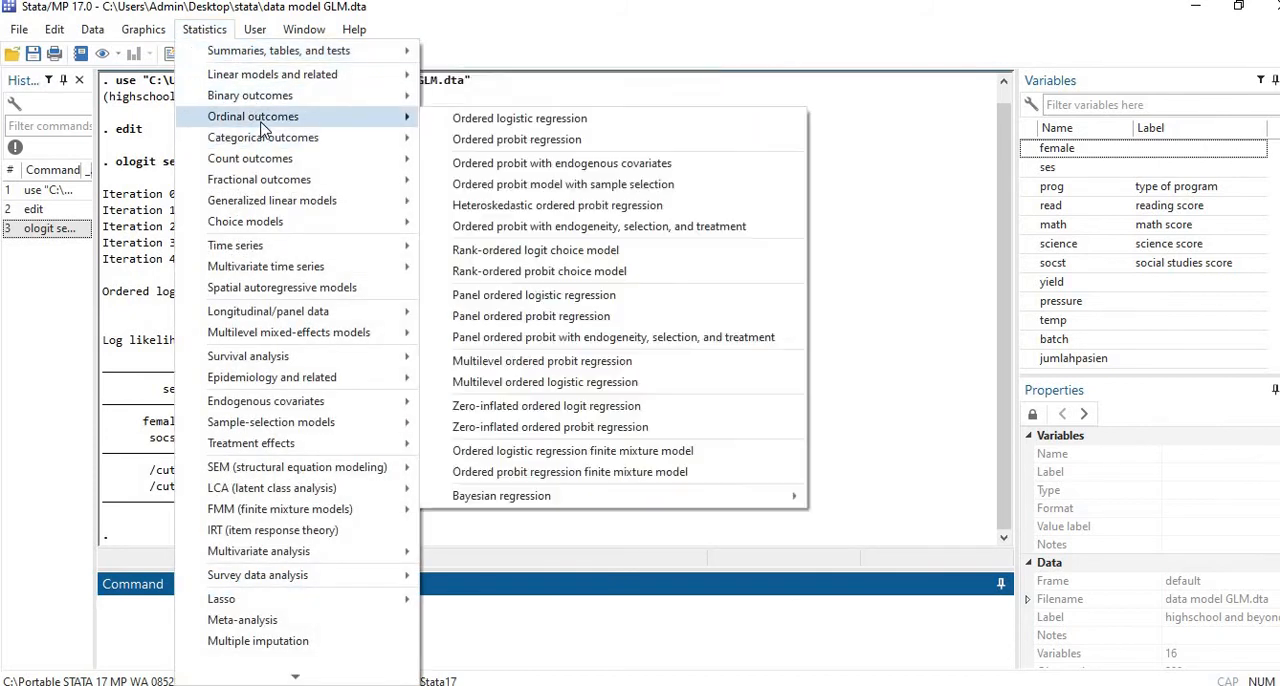
pyautogui.click(469, 119)
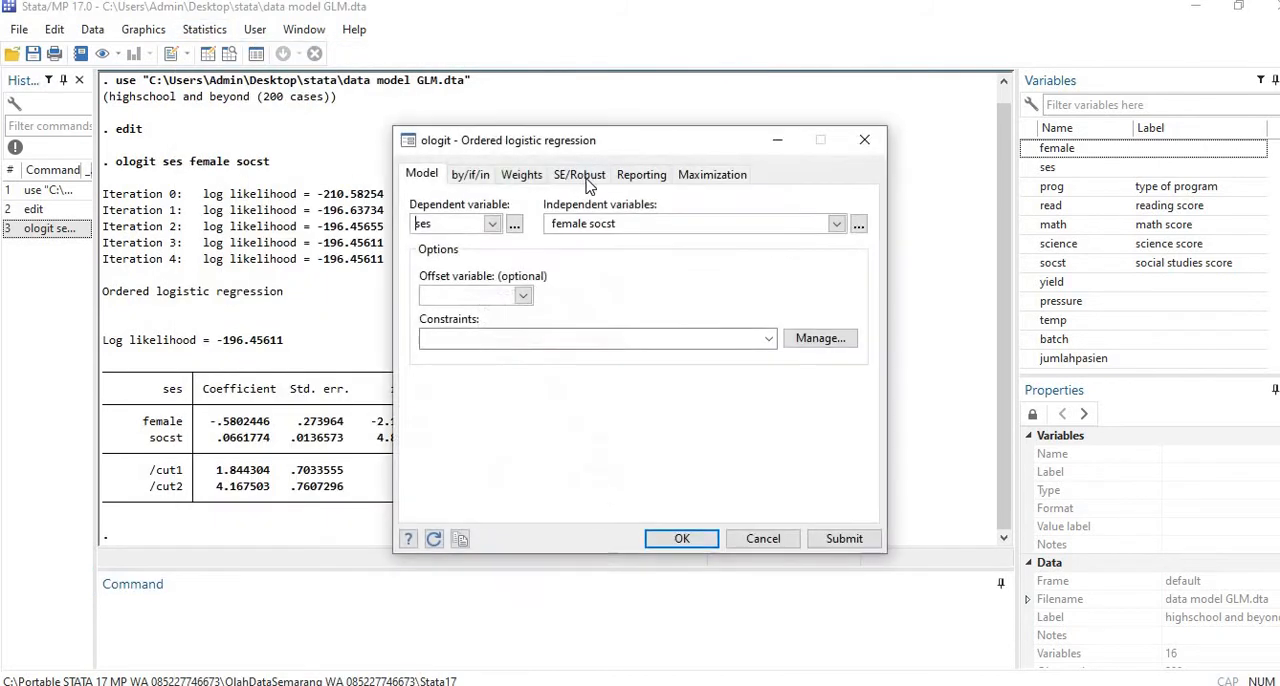
pyautogui.click(640, 175)
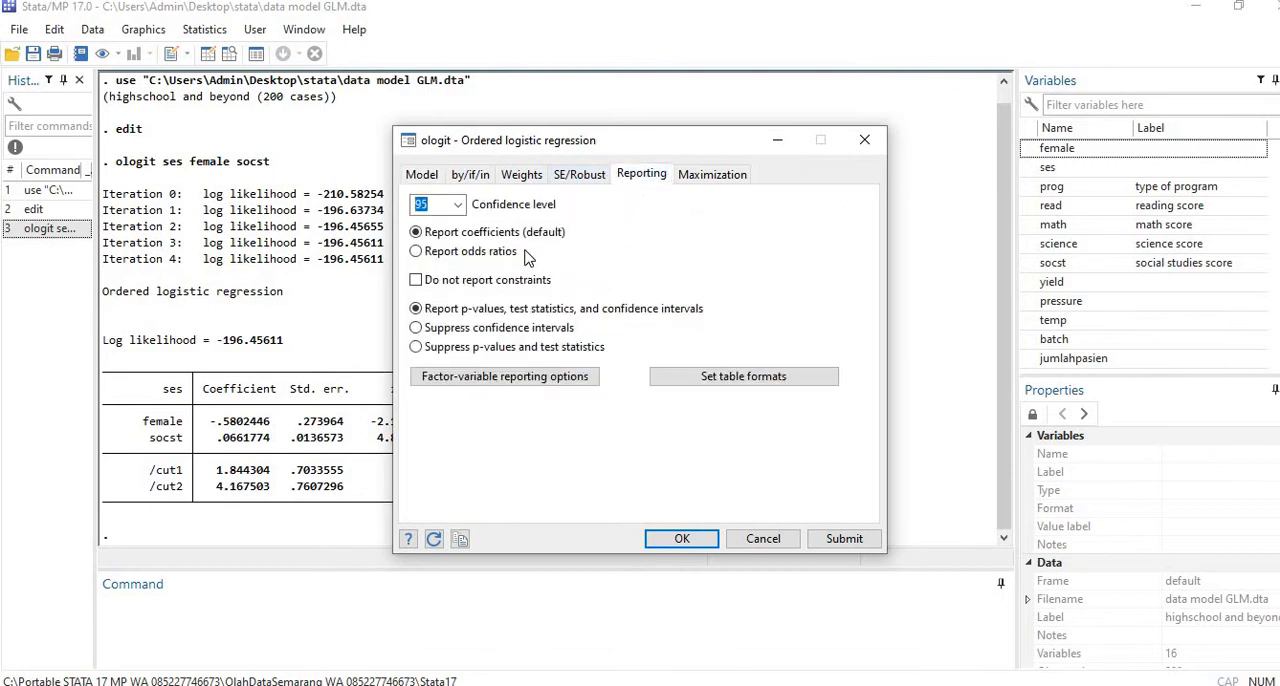
pyautogui.click(505, 256)
pyautogui.click(681, 538)
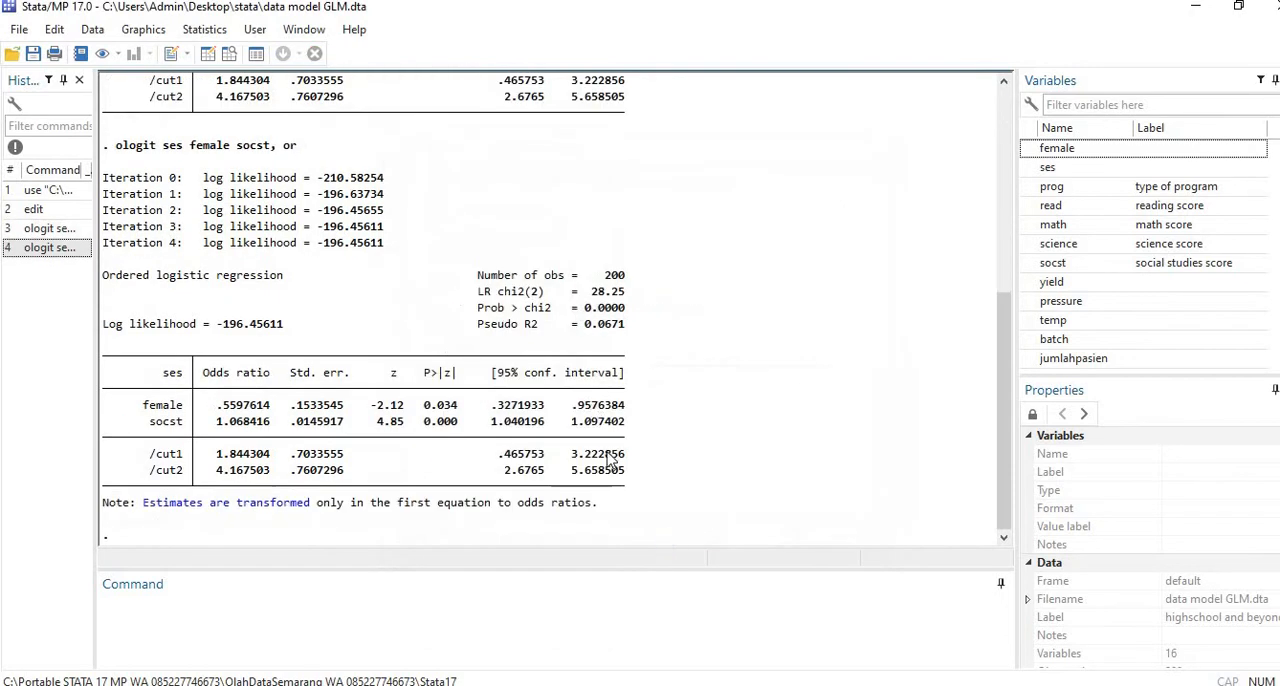
pyautogui.scroll(5, 588, 400)
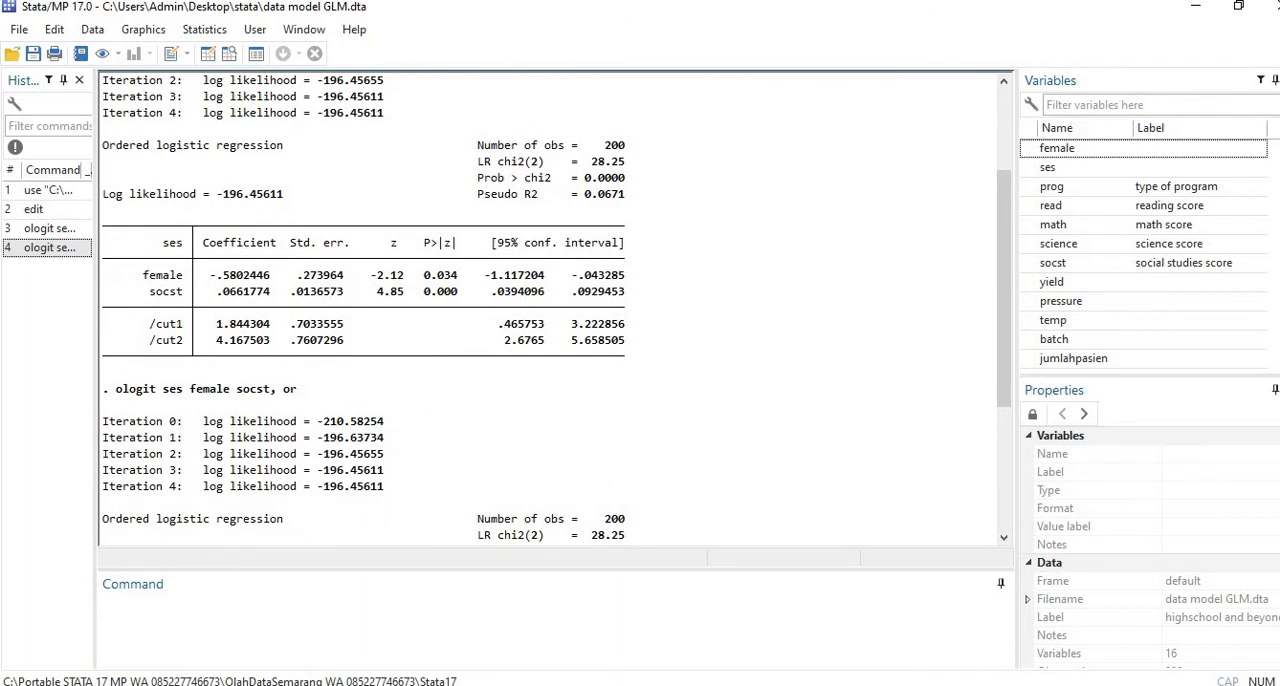
pyautogui.hotkey('alt', 'Tab')
pyautogui.scroll(-8, 478, 428)
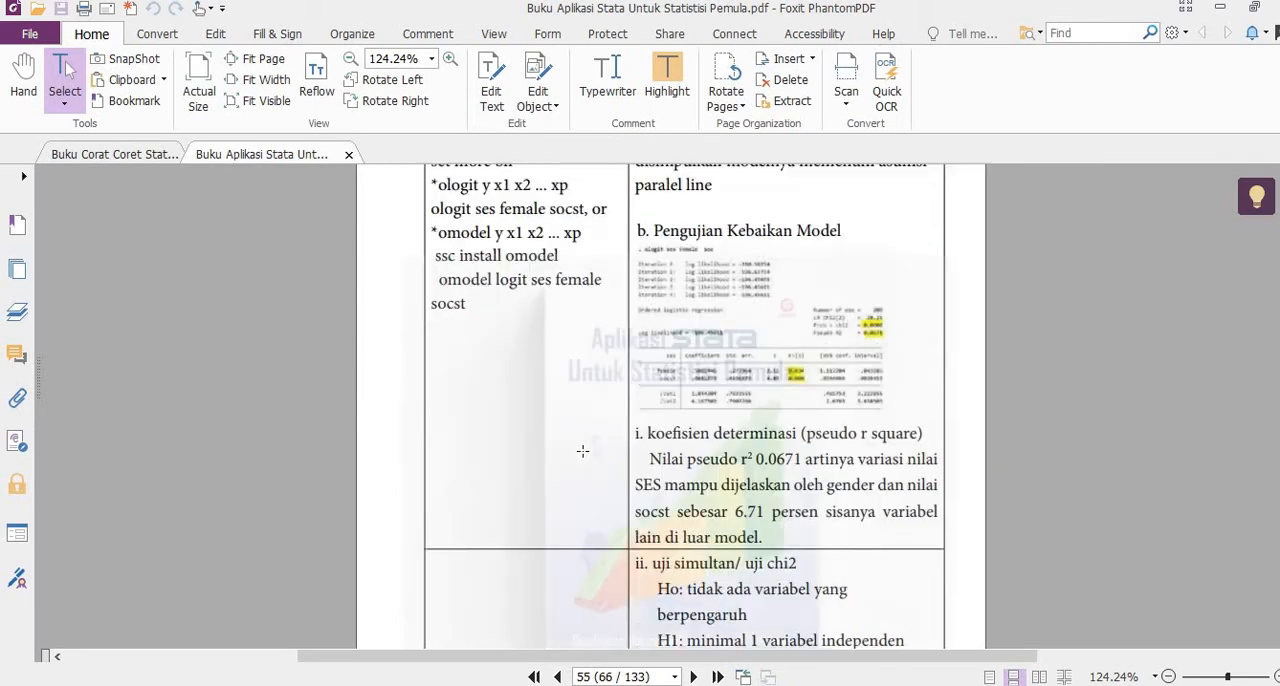
pyautogui.scroll(2, 478, 428)
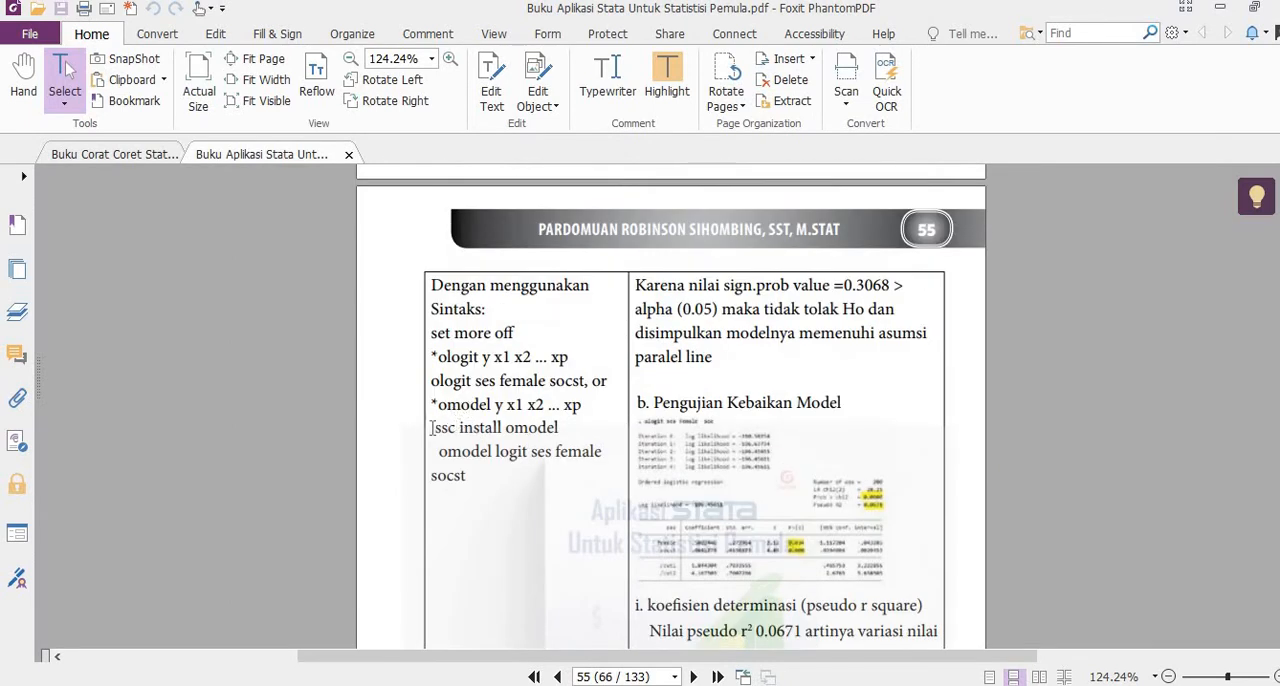
pyautogui.moveTo(431, 428); pyautogui.dragTo(575, 430)
pyautogui.hotkey('ctrl', 'c')
pyautogui.hotkey('alt', 'Tab')
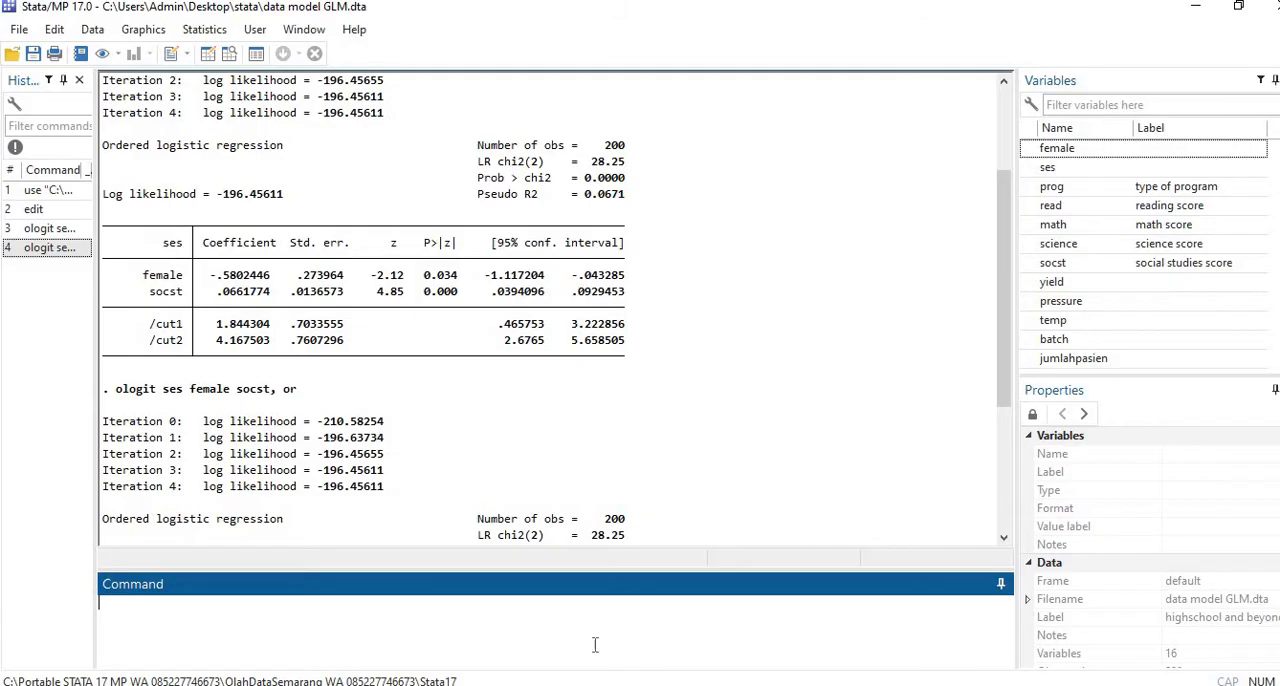
pyautogui.hotkey('ctrl', 'v')
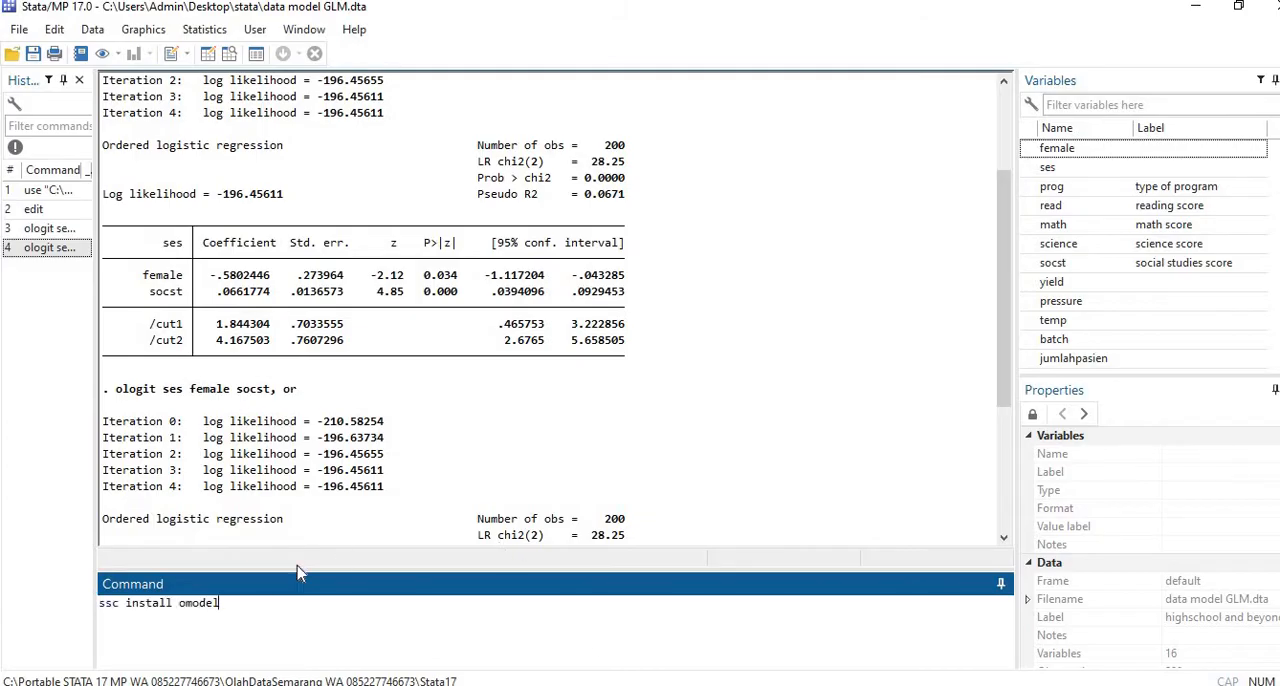
pyautogui.tripleClick(118, 603)
pyautogui.click(118, 603)
pyautogui.click(236, 609)
pyautogui.hotkey('ctrl', 'a')
pyautogui.press('BackSpace')
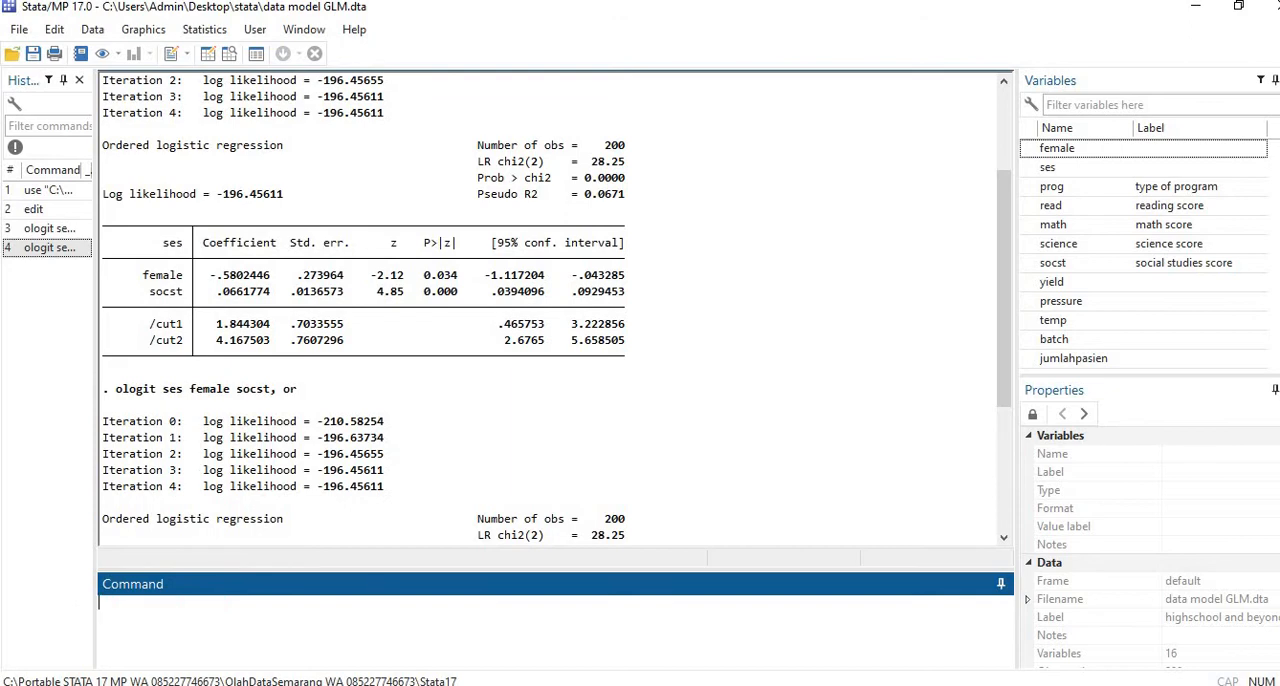
# Step: Copy the command "omodel logit ses female socst" from the PDF book in Foxit PhantomPDF and run it on one line in Stata
pyautogui.hotkey('alt', 'Tab')
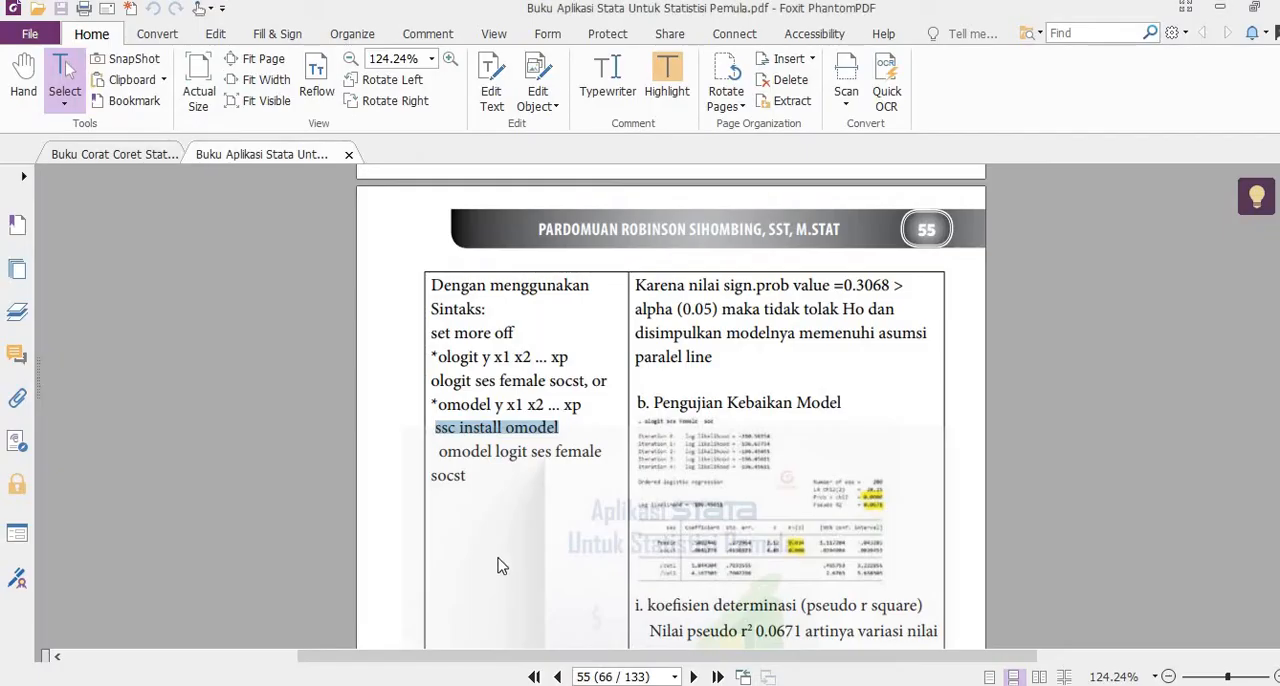
pyautogui.click(440, 453)
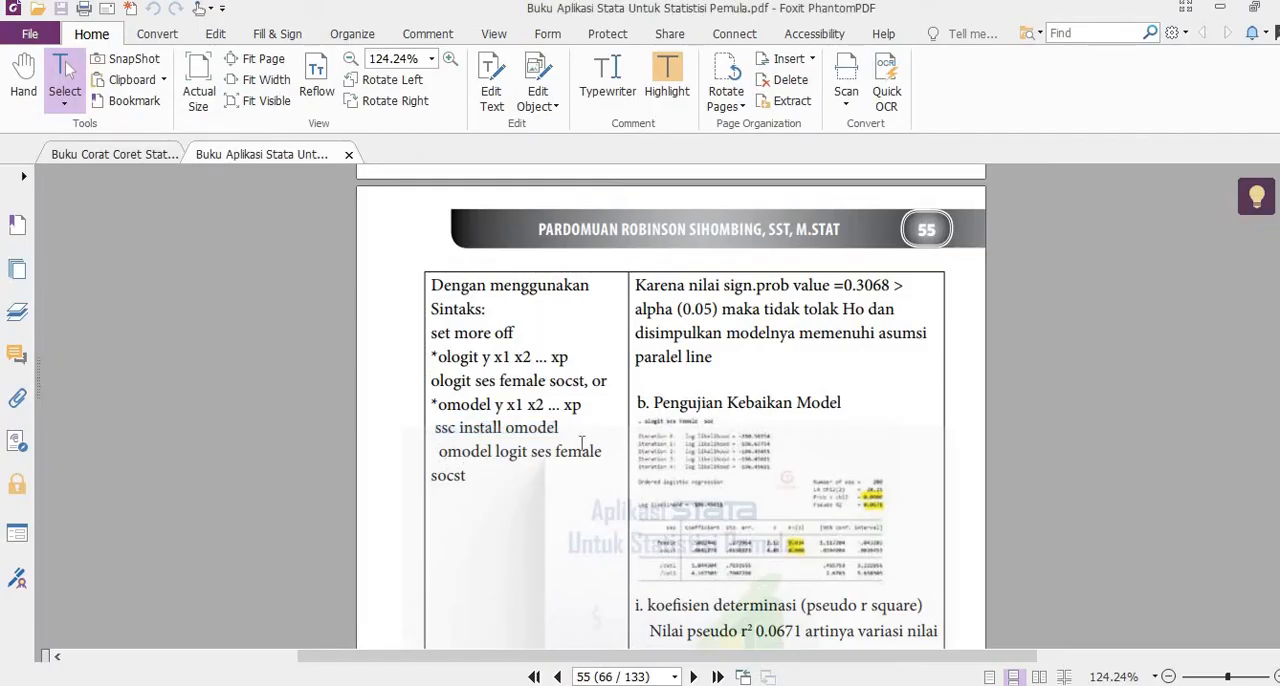
pyautogui.moveTo(440, 458); pyautogui.dragTo(477, 483)
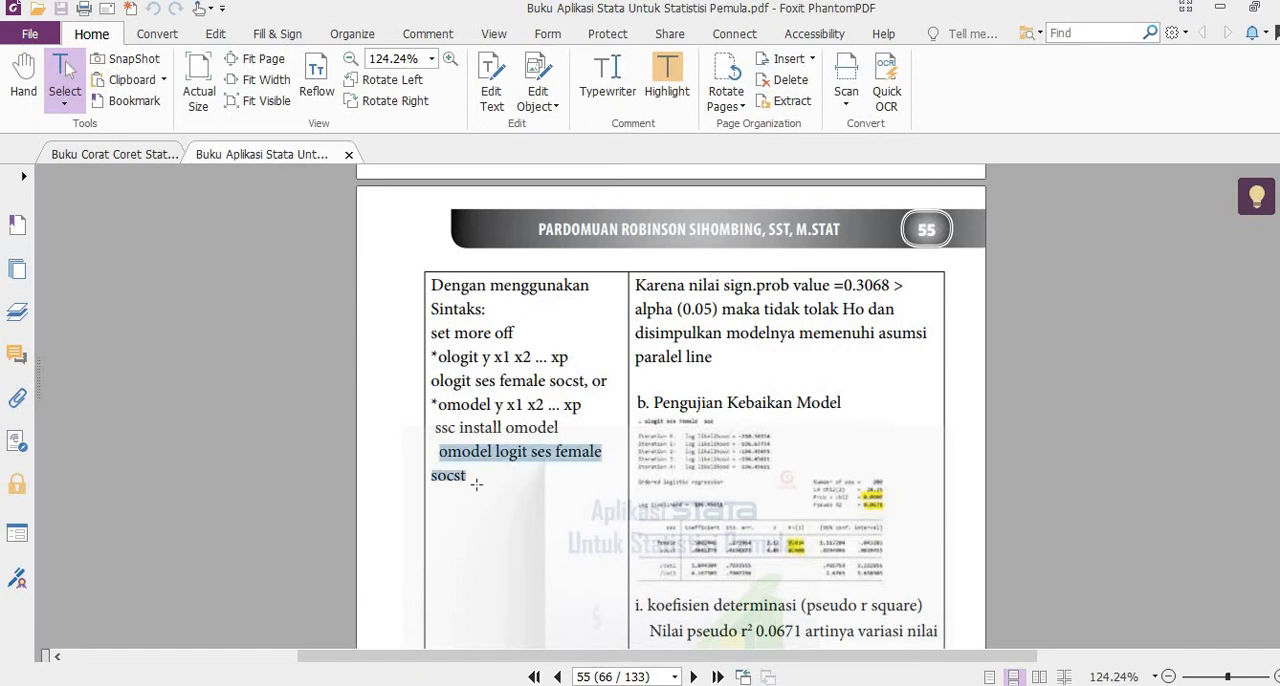
pyautogui.hotkey('alt', 'Tab')
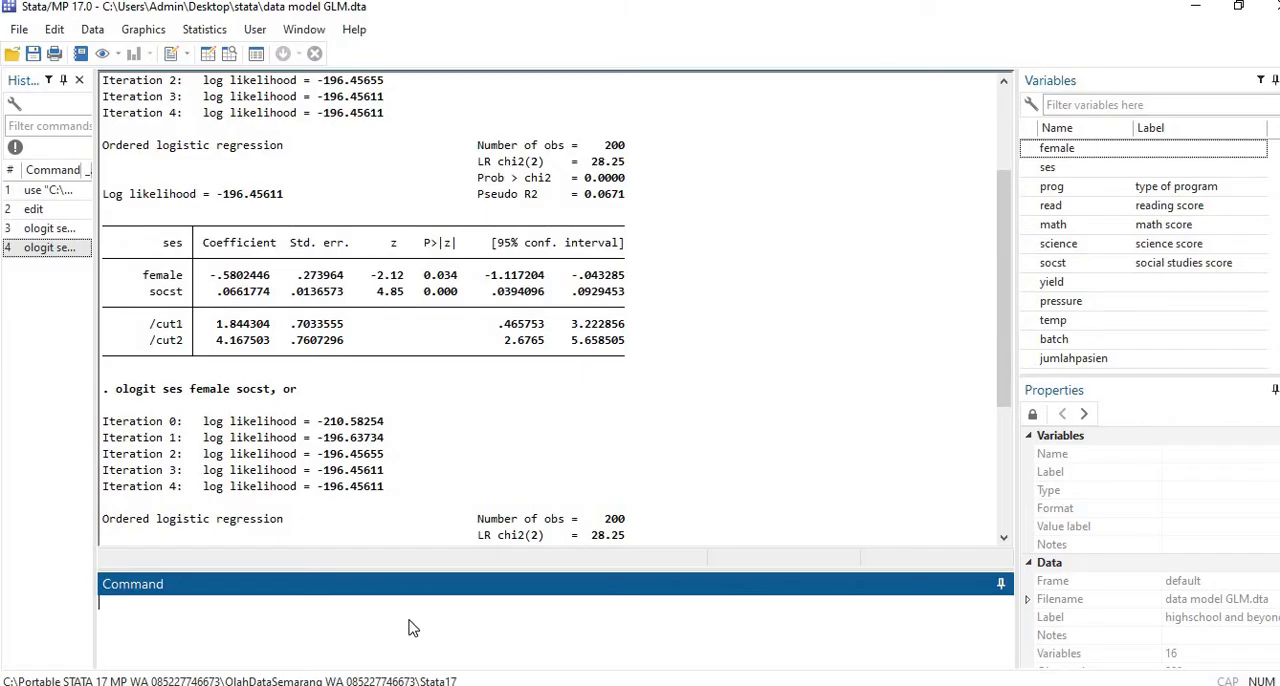
pyautogui.hotkey('ctrl', 'v')
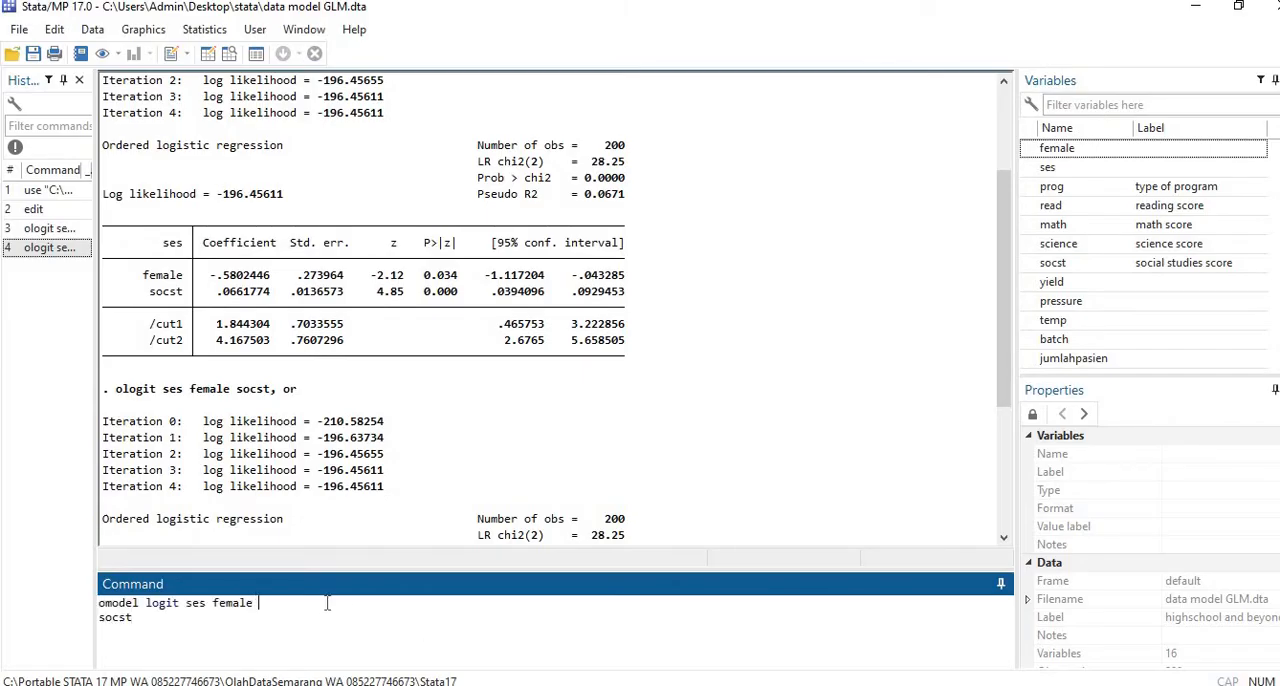
pyautogui.press('Delete')
pyautogui.press('Return')
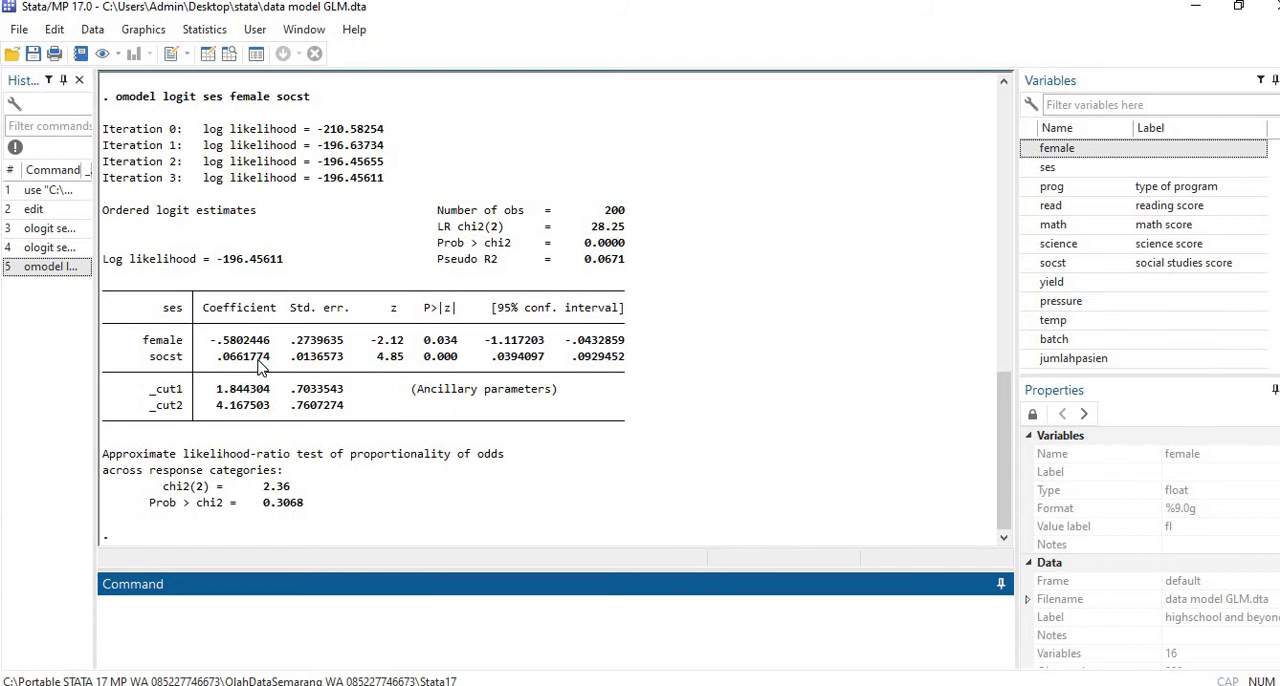
# Step: Examine the coefficients, odds ratios, significance values and proportional-odds test across the ologit and omodel results
pyautogui.scroll(15, 258, 368)
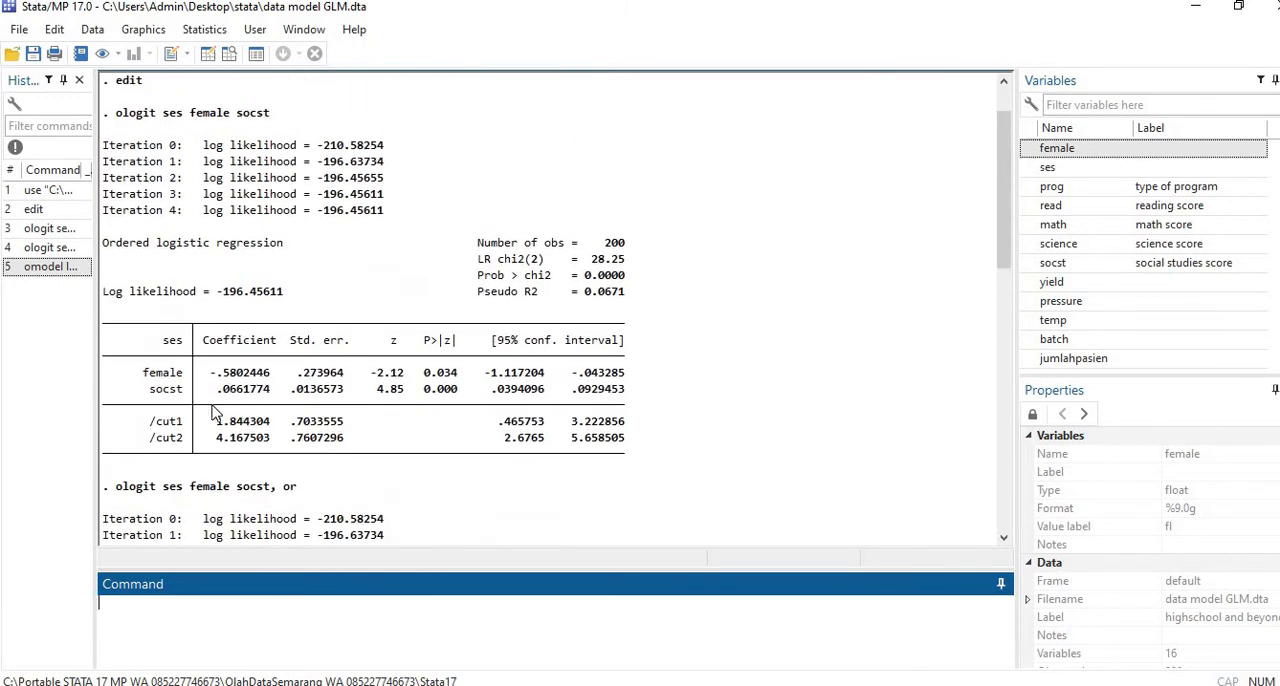
pyautogui.scroll(-15, 237, 415)
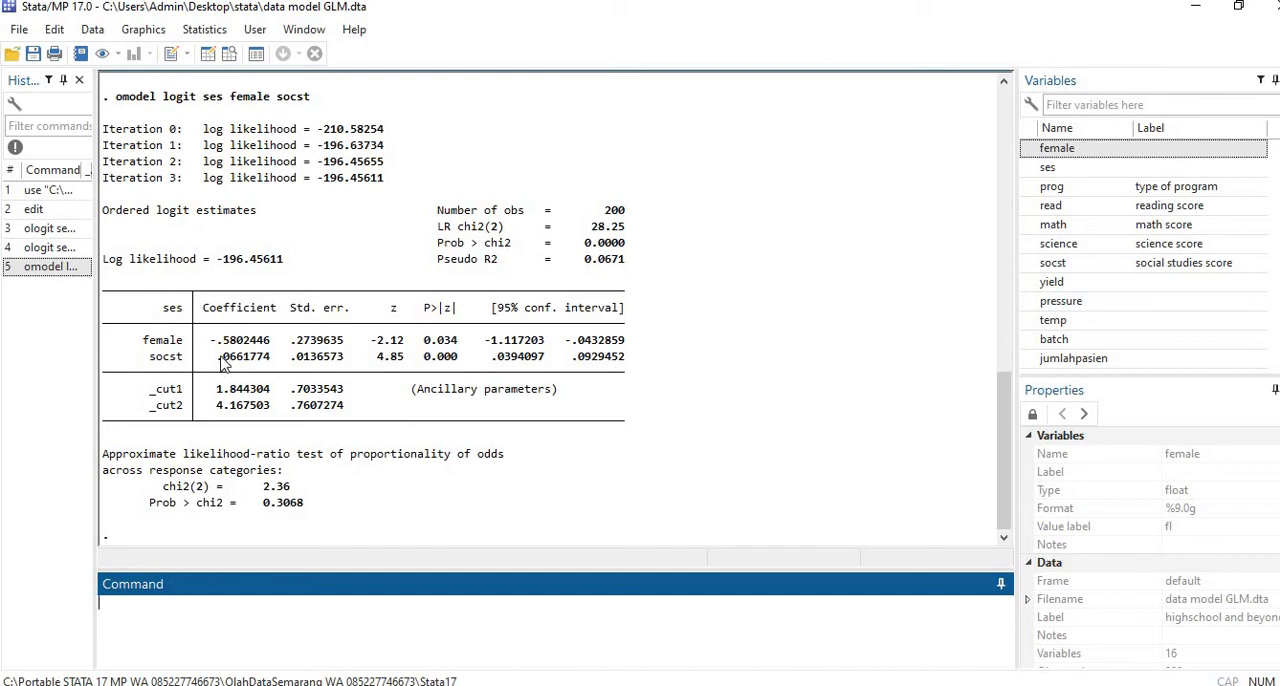
pyautogui.scroll(4, 257, 347)
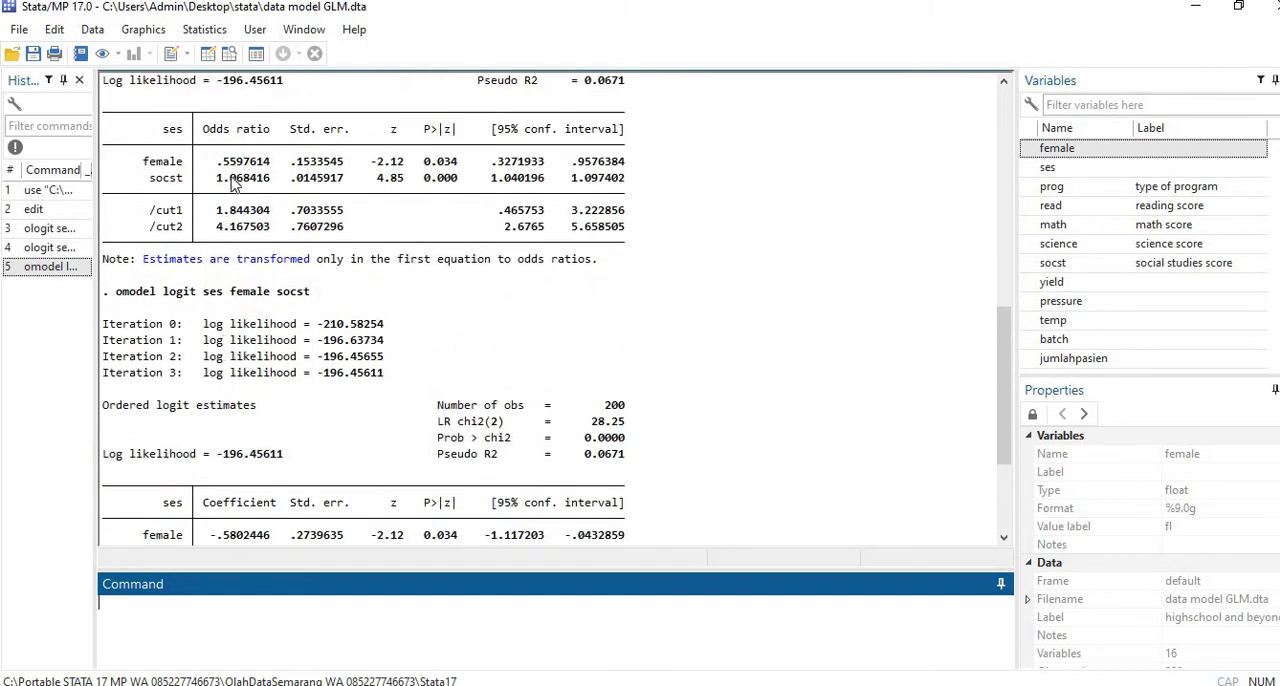
pyautogui.scroll(4, 238, 186)
pyautogui.scroll(6, 235, 188)
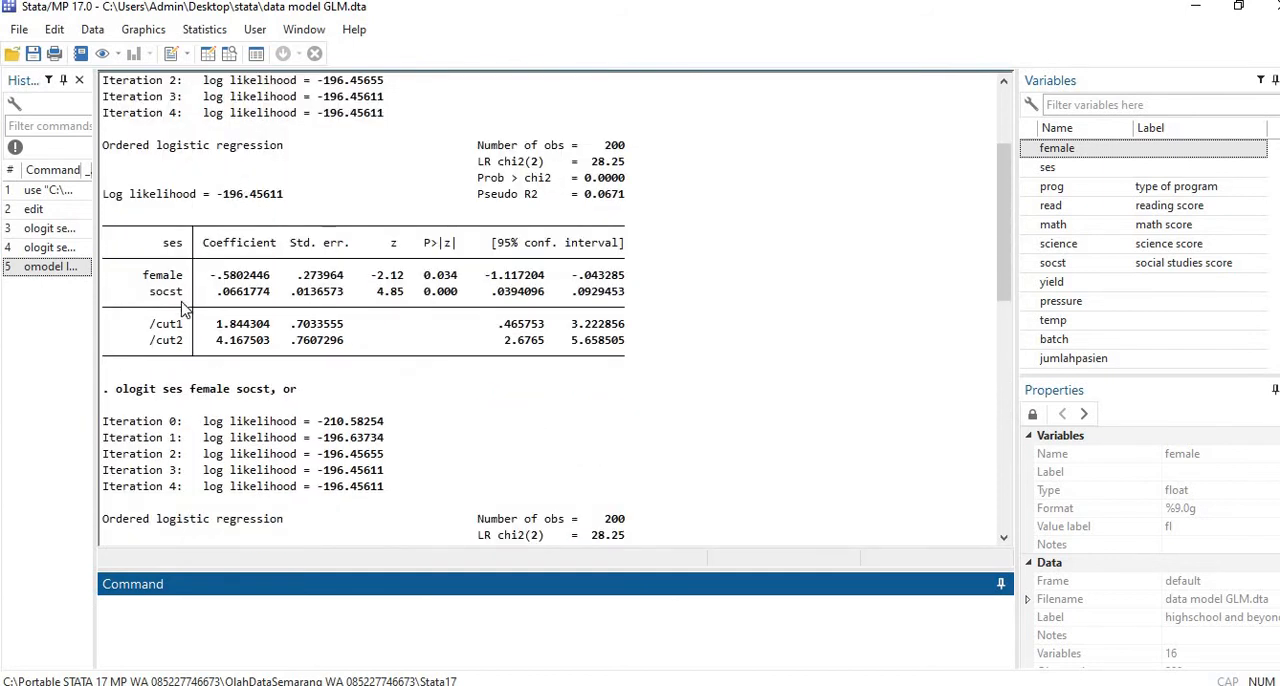
pyautogui.scroll(-1, 187, 250)
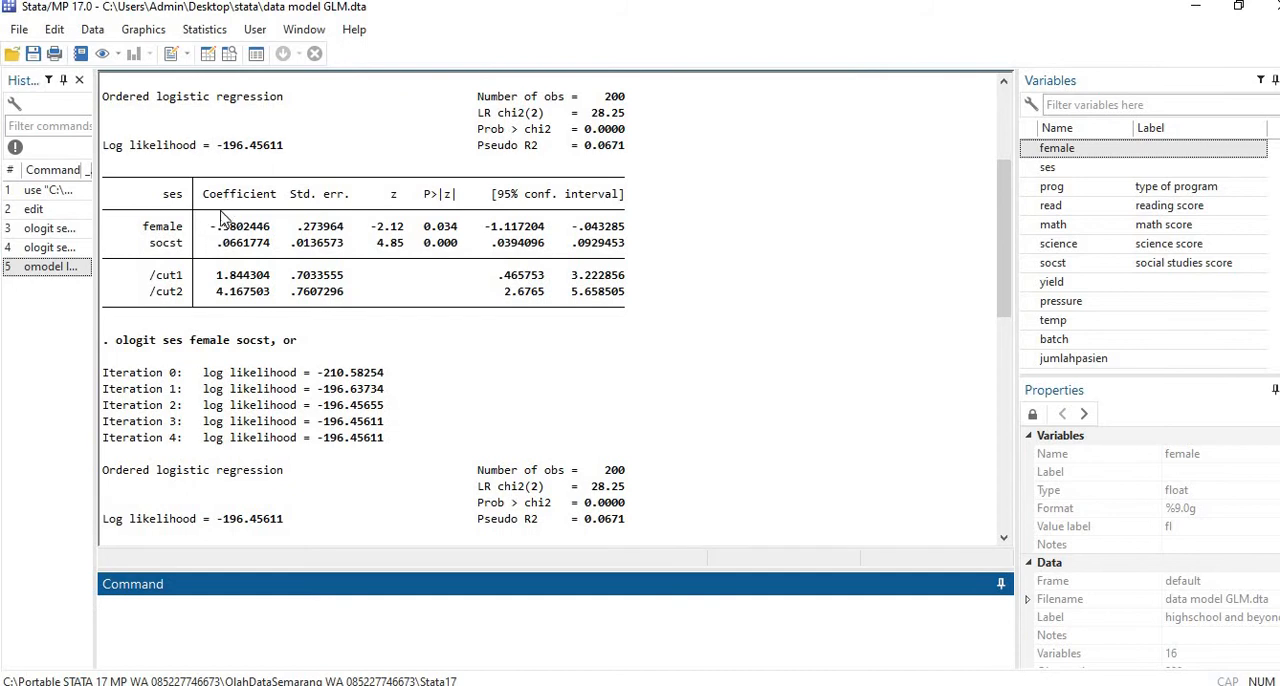
pyautogui.scroll(-5, 213, 276)
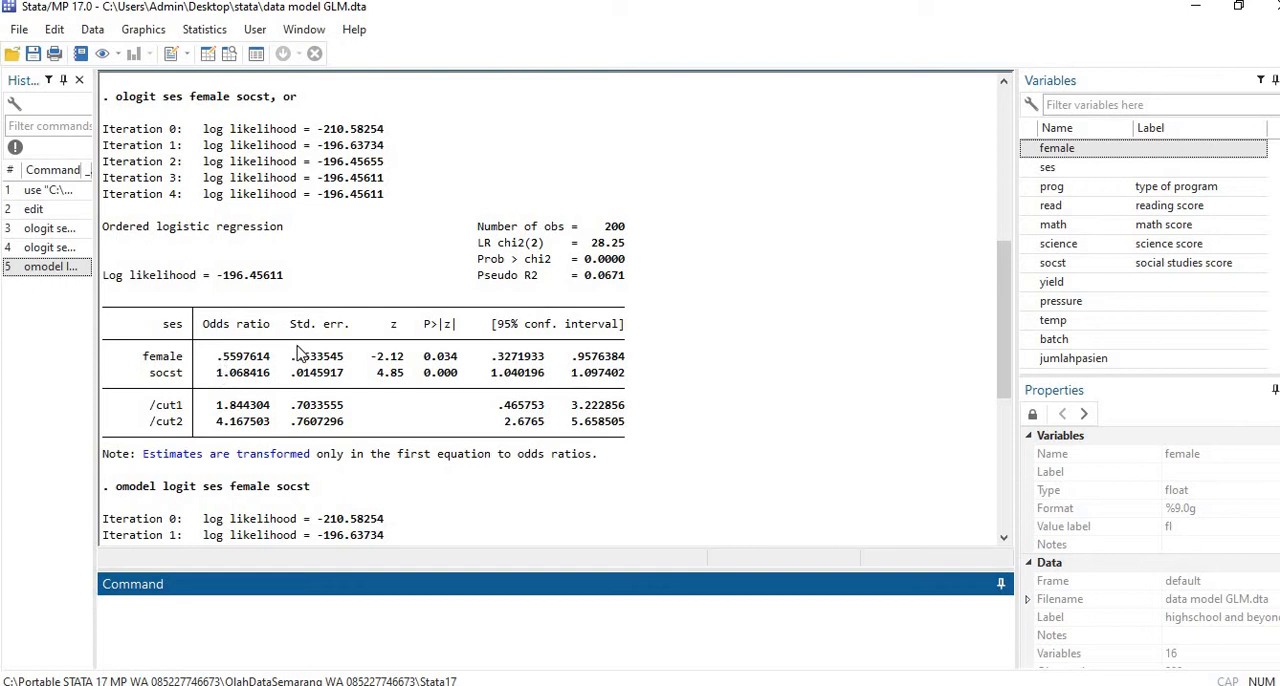
pyautogui.scroll(-7, 298, 356)
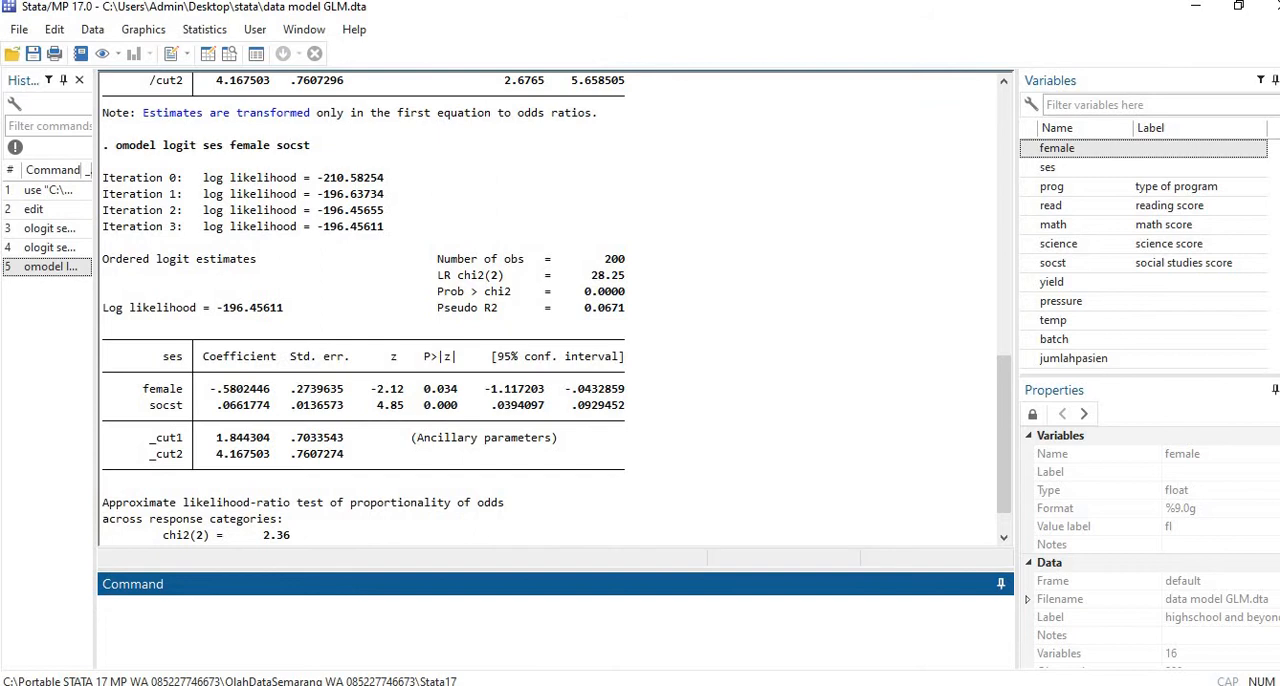
# Step: Switch to the PDF book in Foxit PhantomPDF and go to the multinomial logistic regression chapter on page 57
pyautogui.click(495, 684)
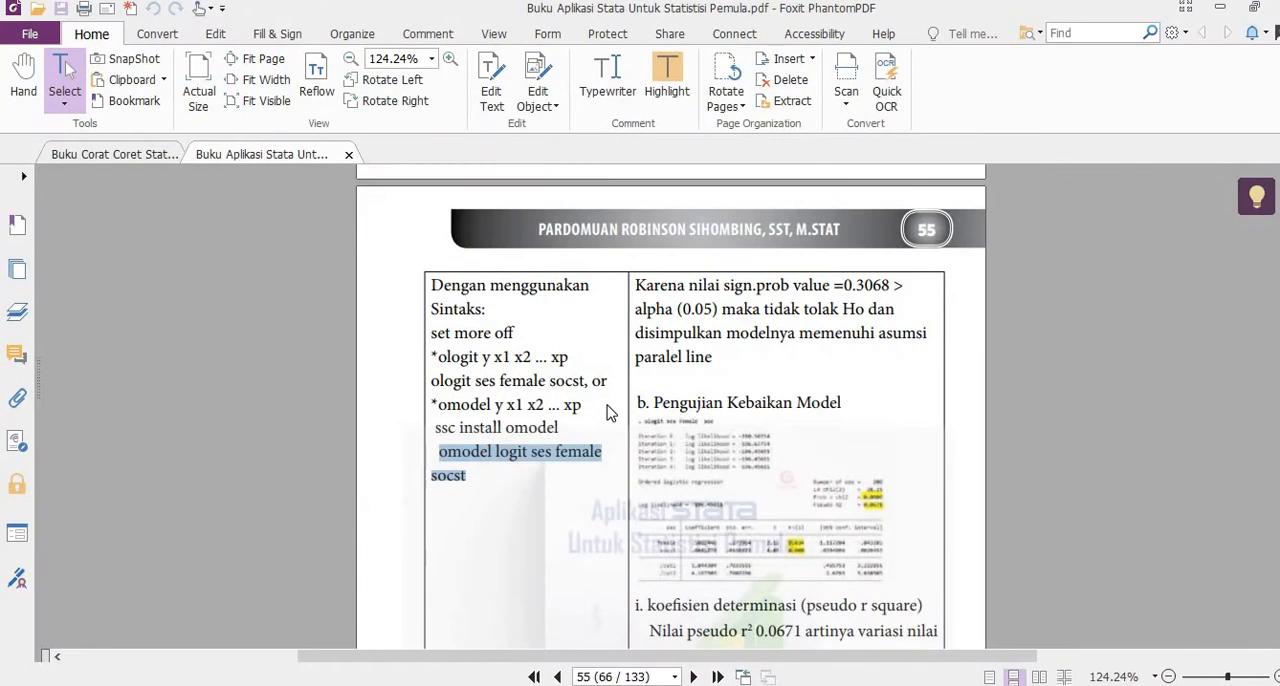
pyautogui.scroll(-15, 610, 412)
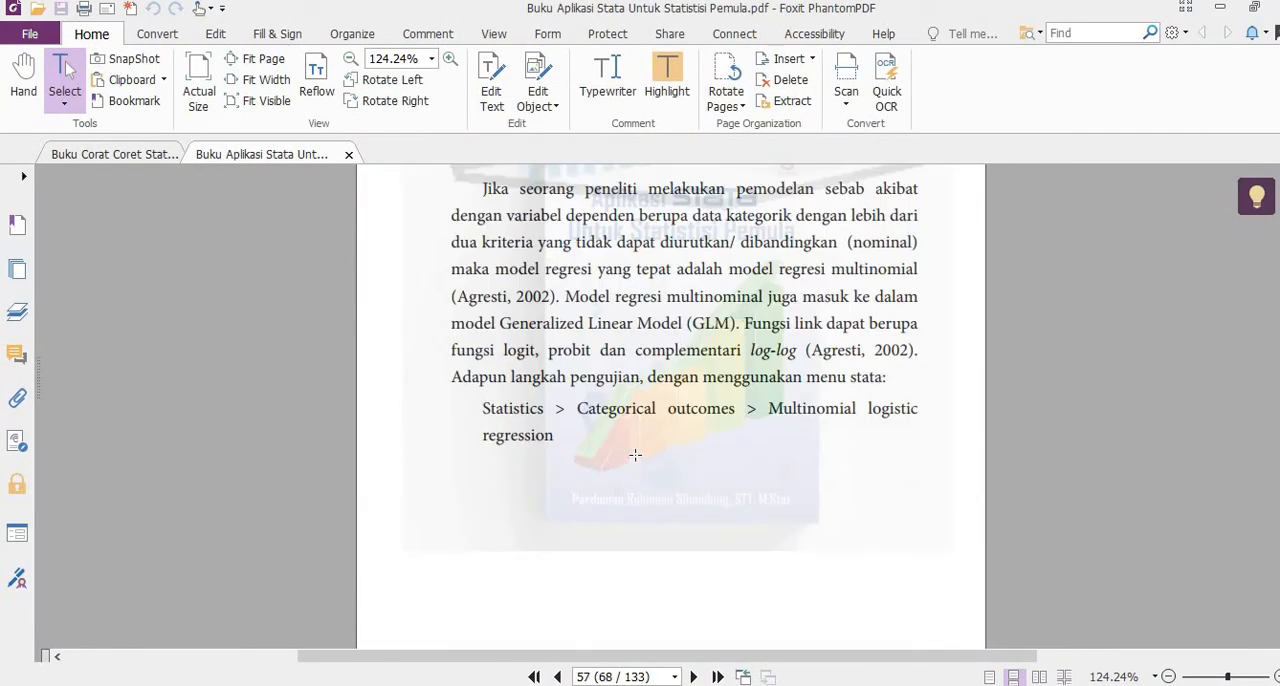
pyautogui.scroll(3, 635, 455)
pyautogui.scroll(-6, 676, 433)
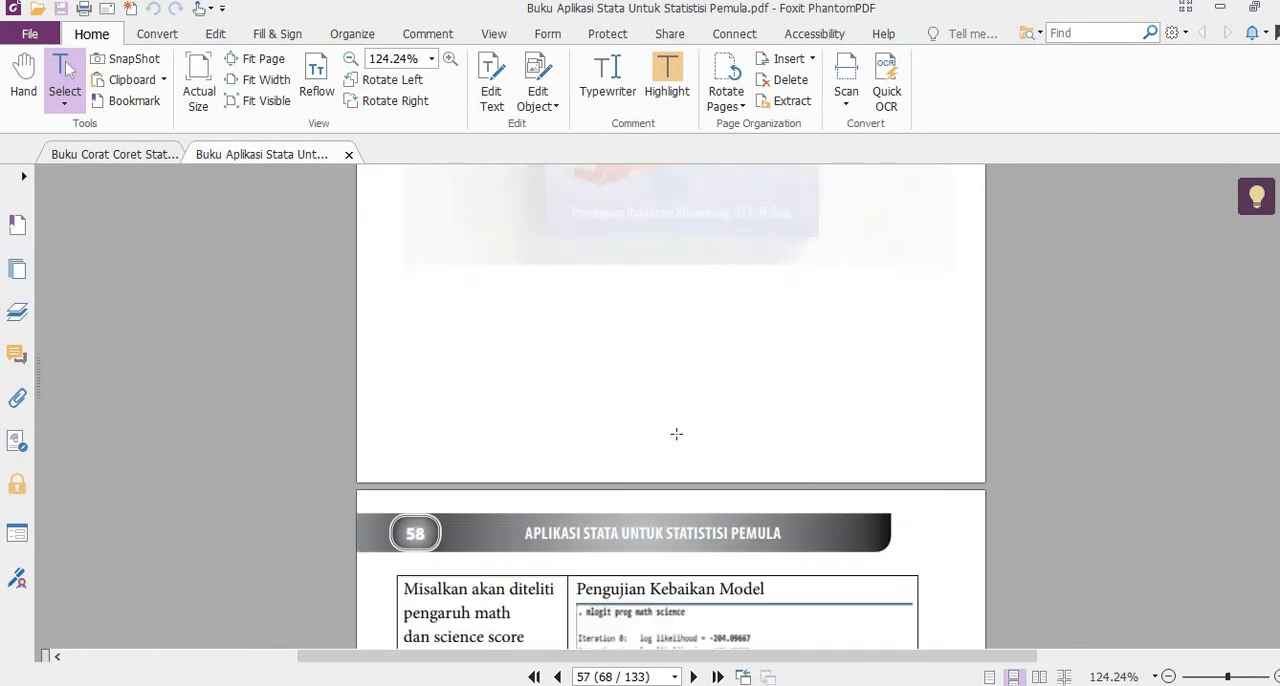
pyautogui.scroll(4, 676, 433)
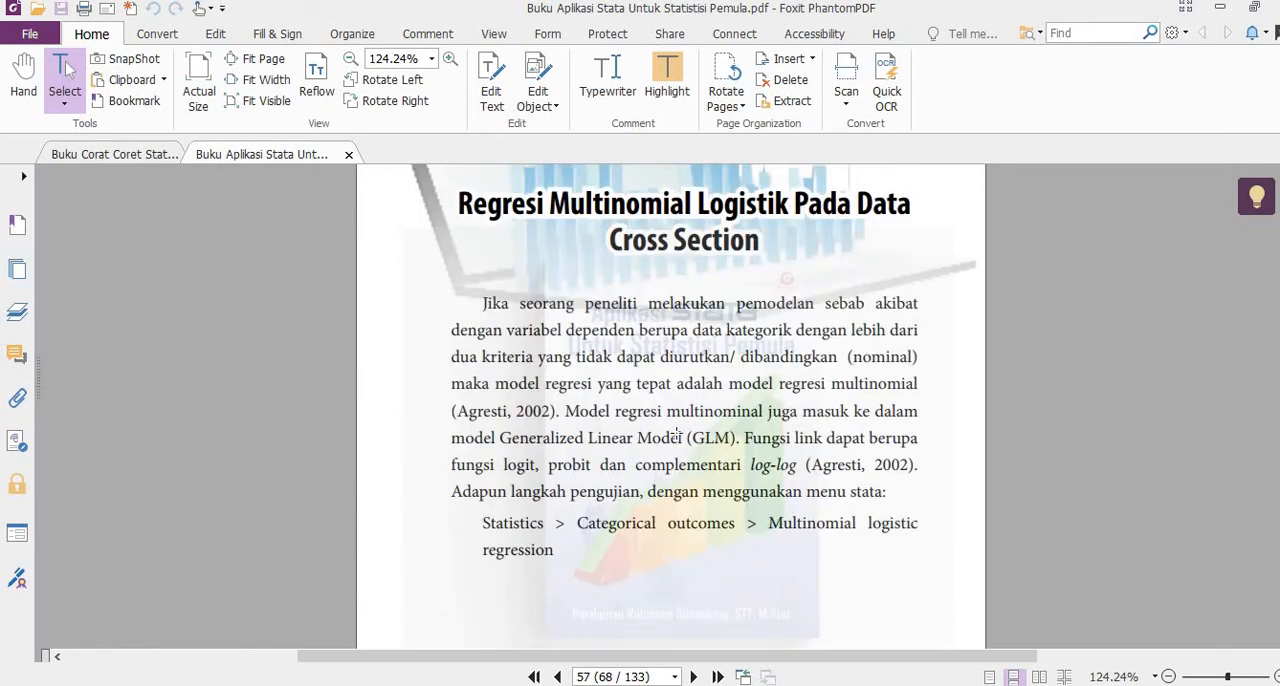